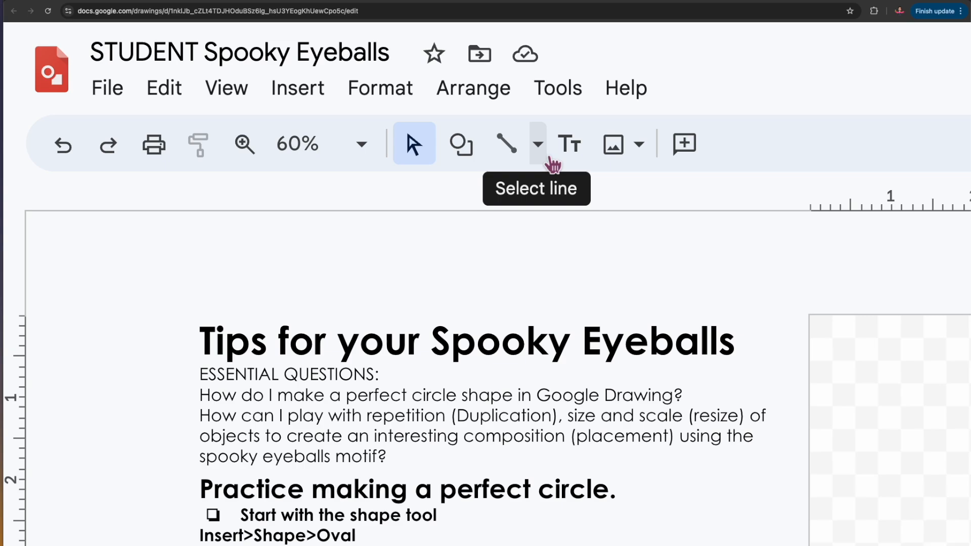
Draw a squiggly vein with the Scribble tool on the upper-left area of the eyeball's sclera.
click(537, 145)
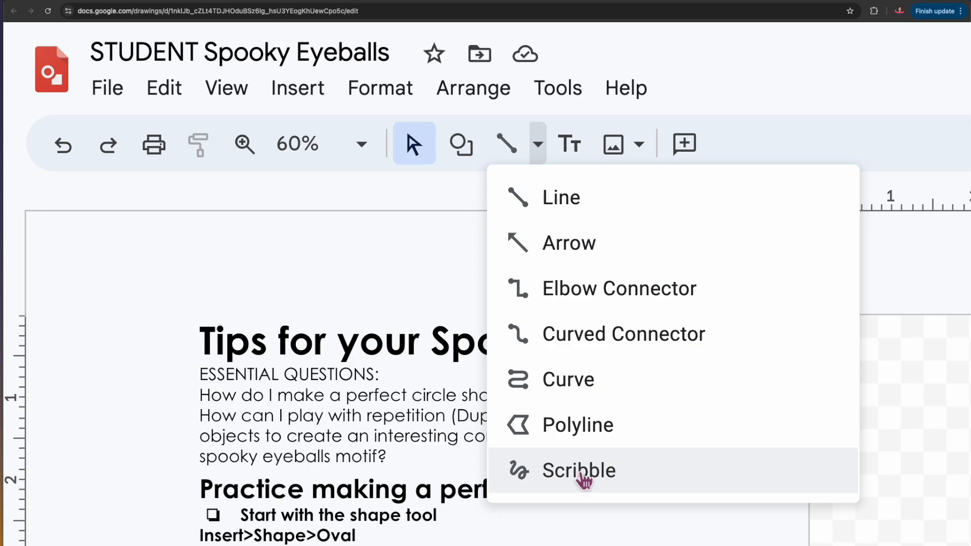
click(584, 478)
scroll(570, 465, down, 3)
scroll(569, 464, right, 2)
scroll(570, 465, down, 1)
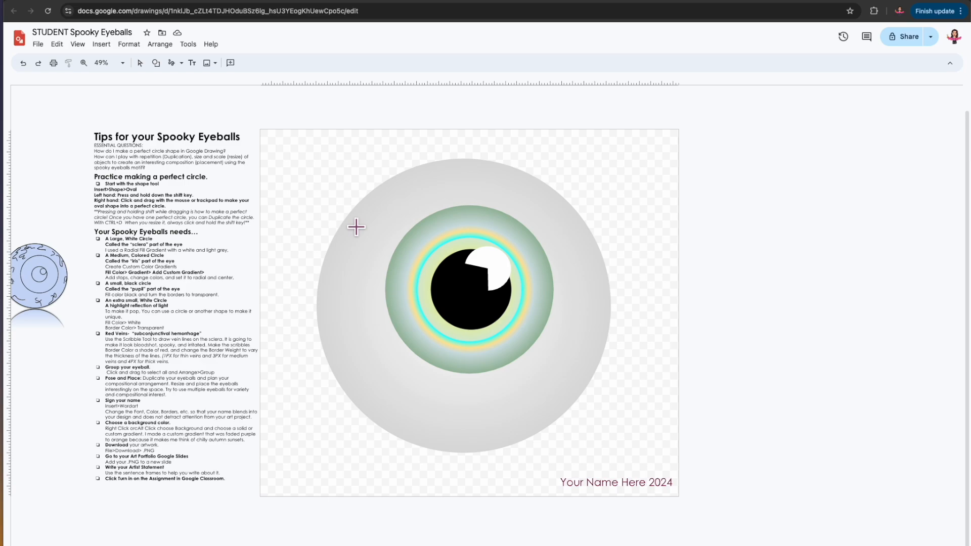
mouse_move(357, 226)
mouse_down()
mouse_move(359, 249)
mouse_move(416, 217)
mouse_up()
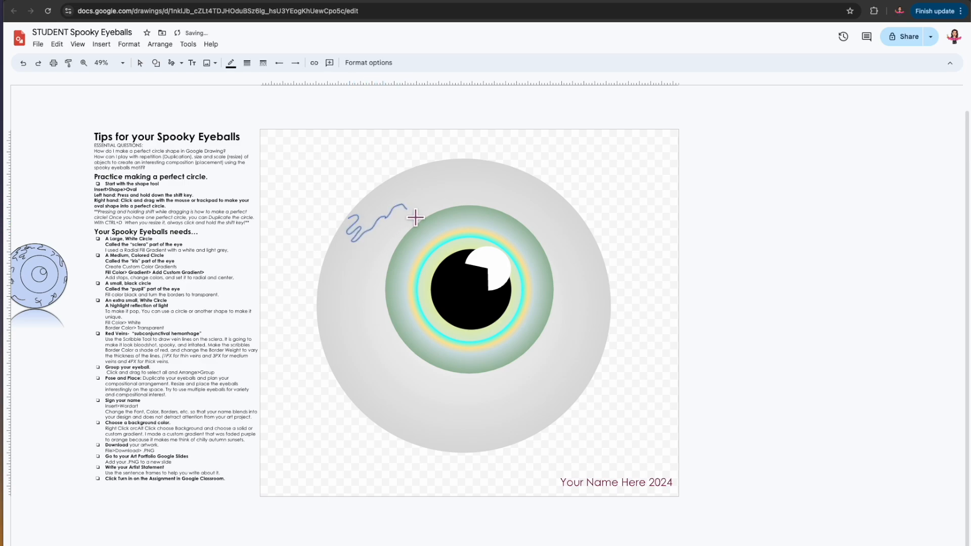
Set the new vein's line colour to red and its line weight to 4px.
click(231, 64)
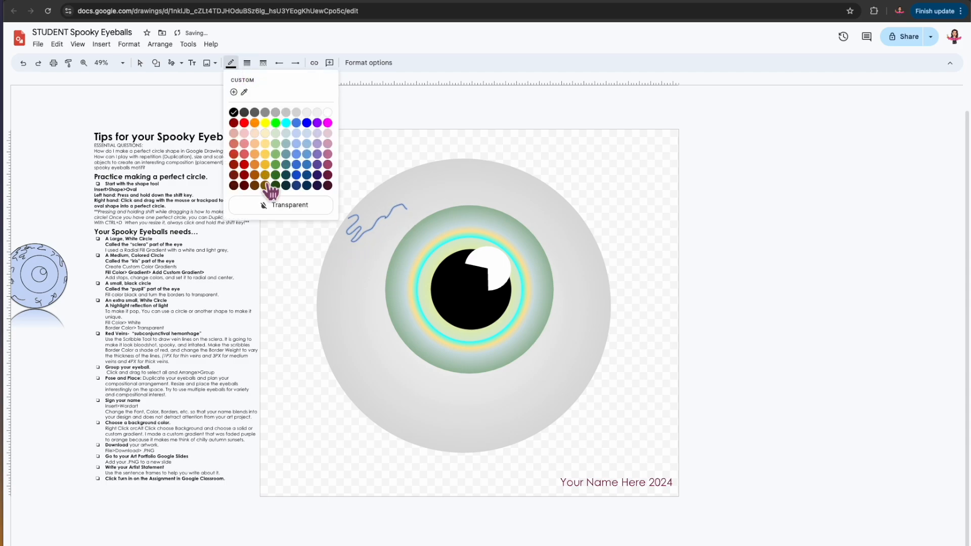
click(249, 191)
click(246, 62)
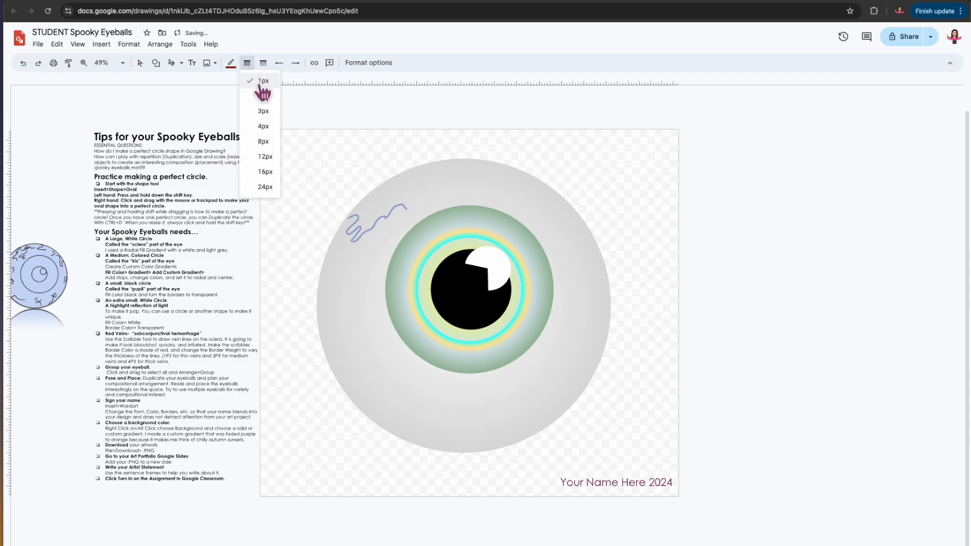
click(268, 127)
click(231, 63)
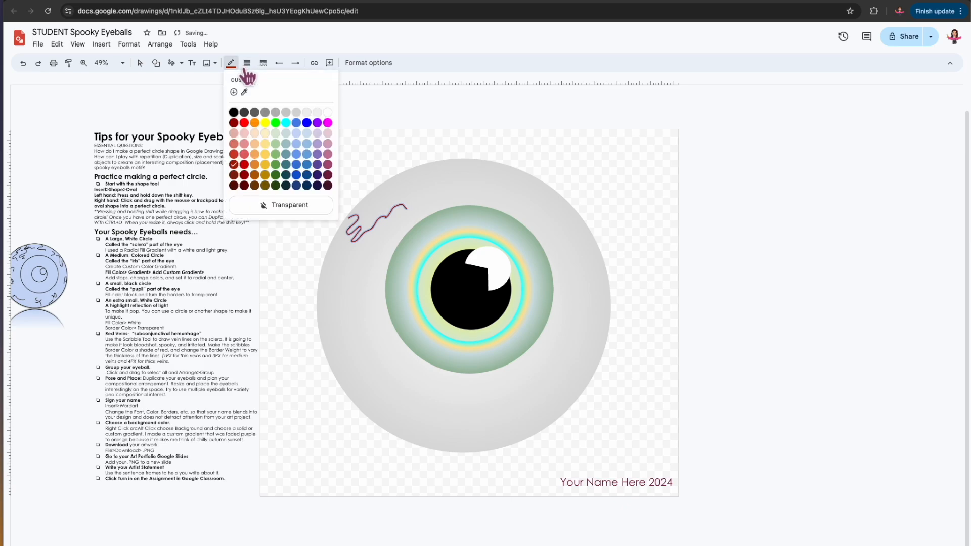
click(250, 162)
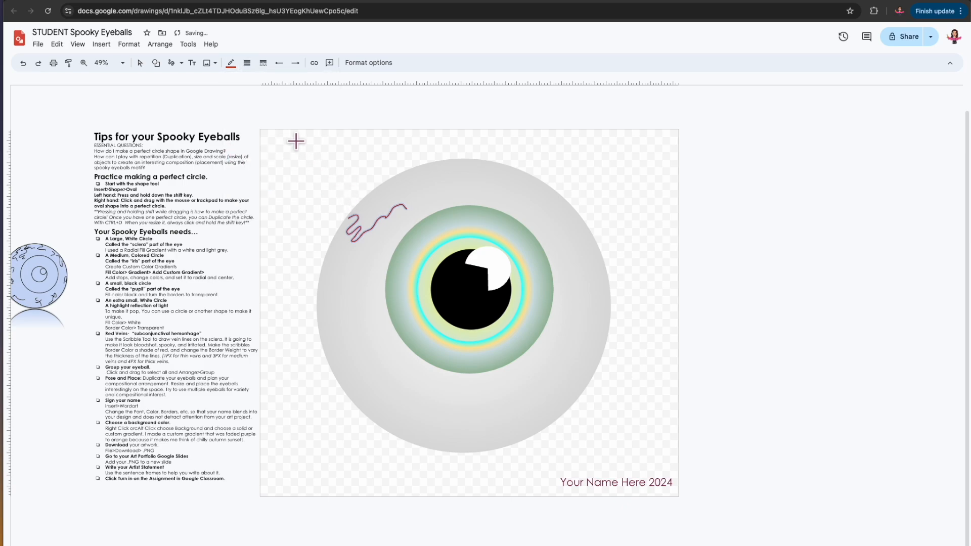
Scribble more squiggly veins down the left side of the sclera and along its bottom edge.
click(181, 63)
click(175, 64)
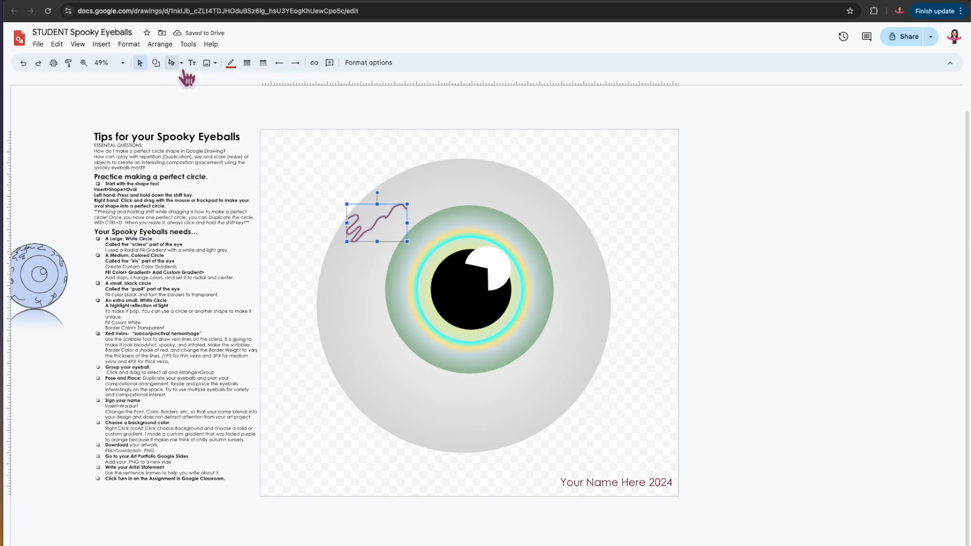
click(172, 63)
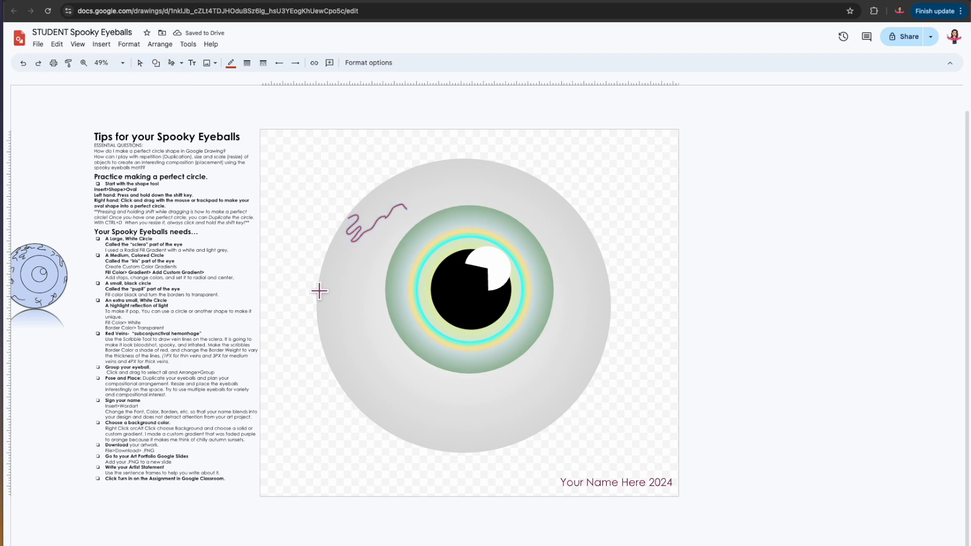
mouse_move(320, 290)
mouse_down()
mouse_move(345, 287)
mouse_move(351, 306)
mouse_move(368, 265)
mouse_up()
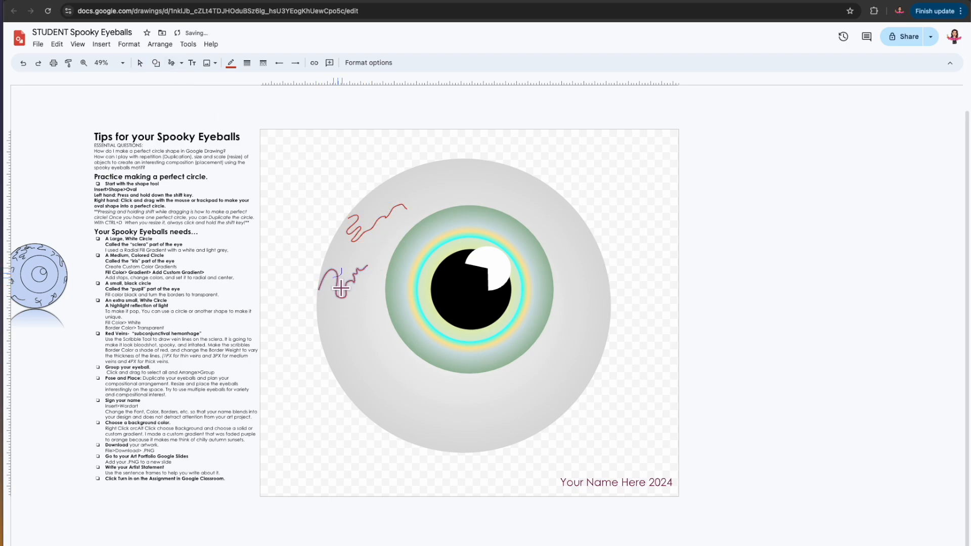
drag(338, 298, 337, 300)
mouse_move(319, 337)
mouse_down()
mouse_move(349, 348)
mouse_move(363, 327)
mouse_move(347, 361)
mouse_move(369, 375)
mouse_move(394, 351)
mouse_up()
mouse_move(358, 397)
mouse_down()
mouse_move(365, 410)
mouse_move(401, 398)
mouse_move(411, 428)
mouse_move(430, 390)
mouse_up()
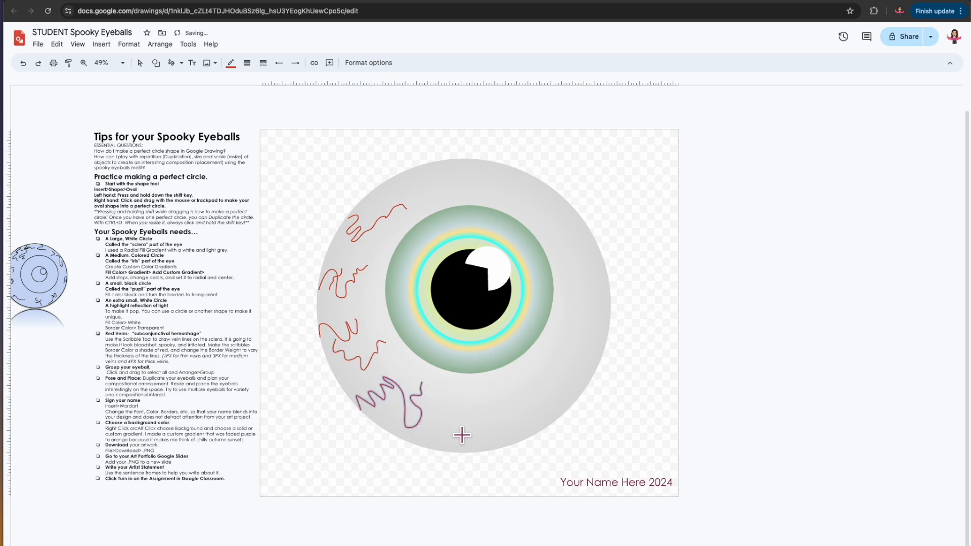
mouse_move(446, 444)
mouse_down()
mouse_move(479, 449)
mouse_move(461, 420)
mouse_move(477, 403)
mouse_move(469, 396)
mouse_up()
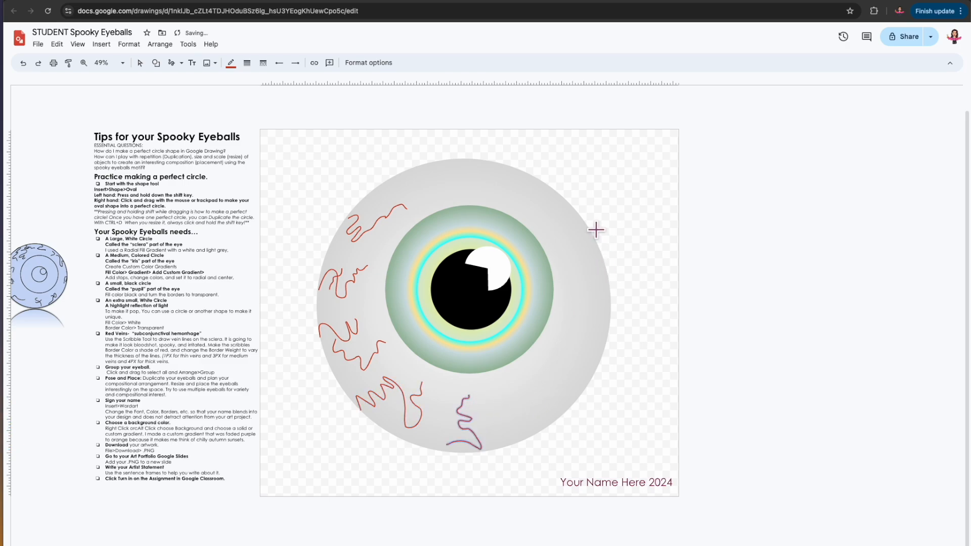
Scribble veins along the upper-right edge and across the top of the sclera.
mouse_move(563, 219)
mouse_down()
mouse_move(593, 249)
mouse_move(574, 257)
mouse_up()
mouse_move(615, 282)
mouse_down()
mouse_move(608, 312)
mouse_move(600, 295)
mouse_move(602, 260)
mouse_up()
mouse_move(564, 199)
mouse_down()
mouse_move(554, 219)
mouse_move(537, 210)
mouse_move(533, 188)
mouse_move(493, 178)
mouse_move(538, 200)
mouse_move(470, 161)
mouse_move(537, 200)
mouse_move(504, 199)
mouse_up()
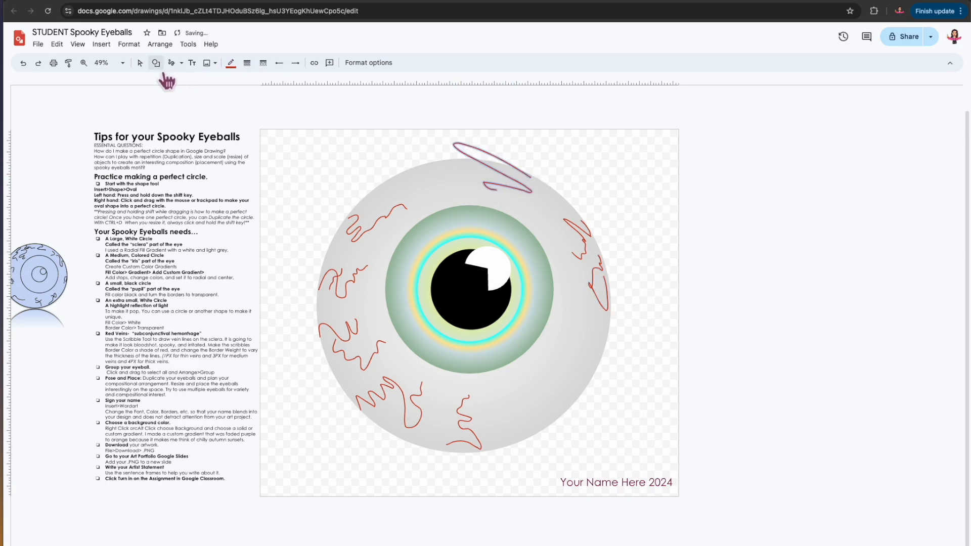
Nudge the top vein down and to the right until it lies inside the eyeball's outline.
key(Down)
key(Down)
key(Down)
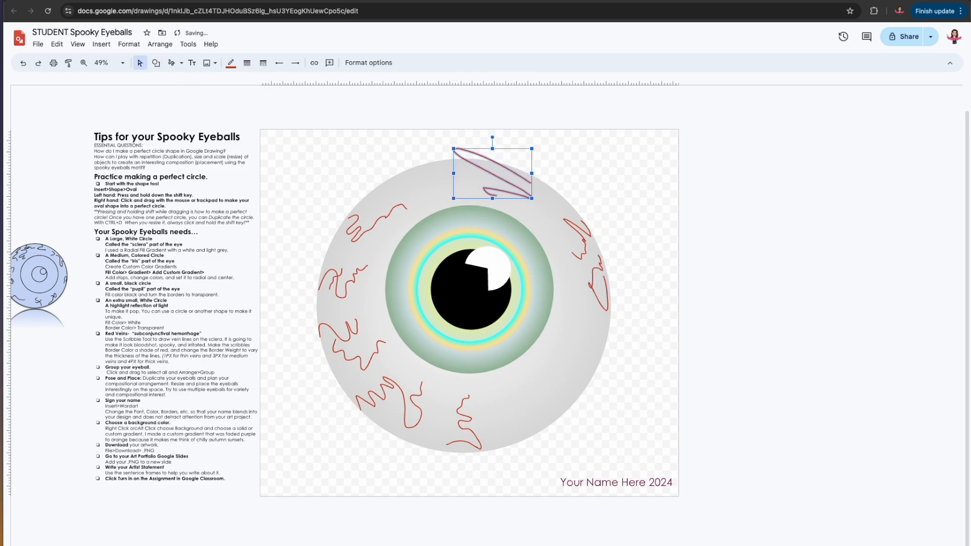
key(Right)
key(Right)
key(Right)
key(Right)
key(Right)
key(Down)
key(Down)
key(Down)
key(Down)
key(Right)
key(Right)
key(Down)
key(Left)
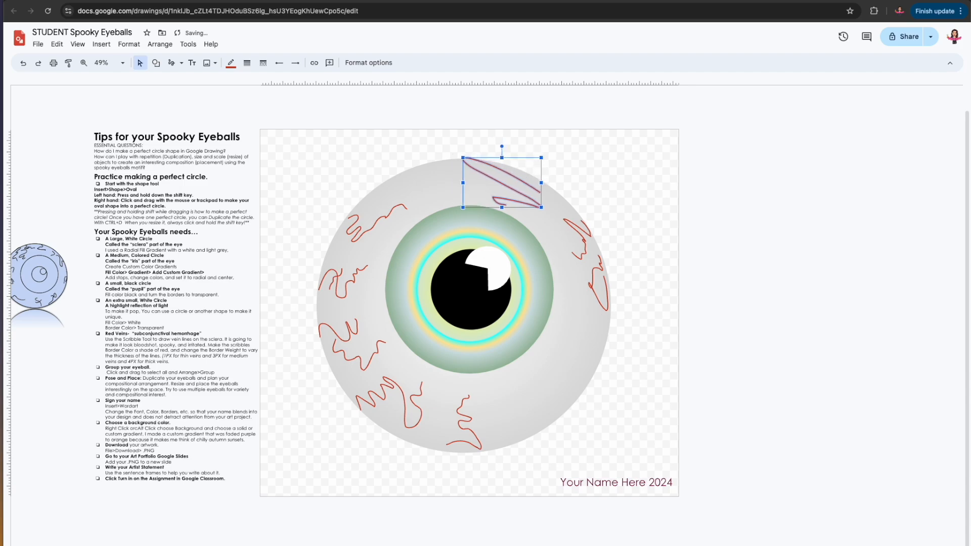
key(Down)
key(Right)
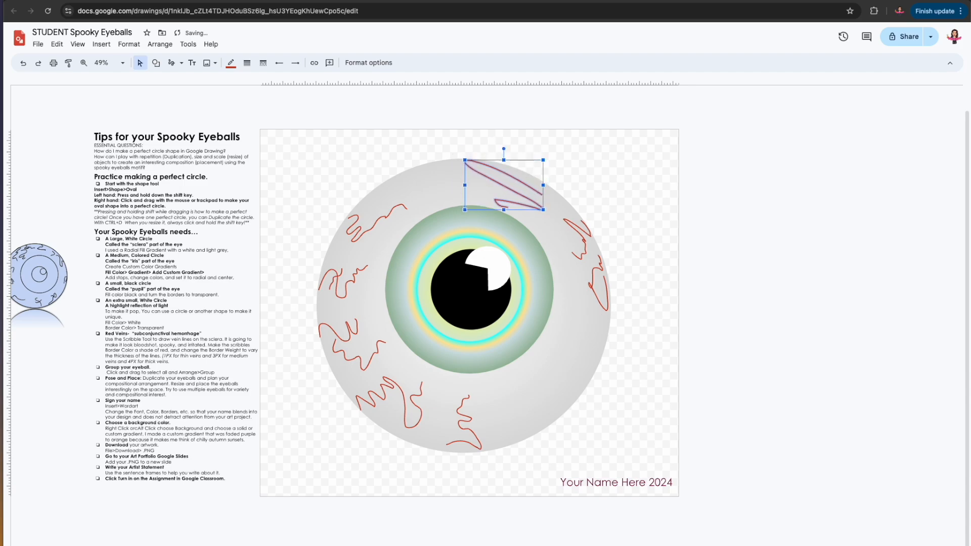
Scribble overlapping veins around the lower-right side and bottom edge of the sclera.
click(172, 63)
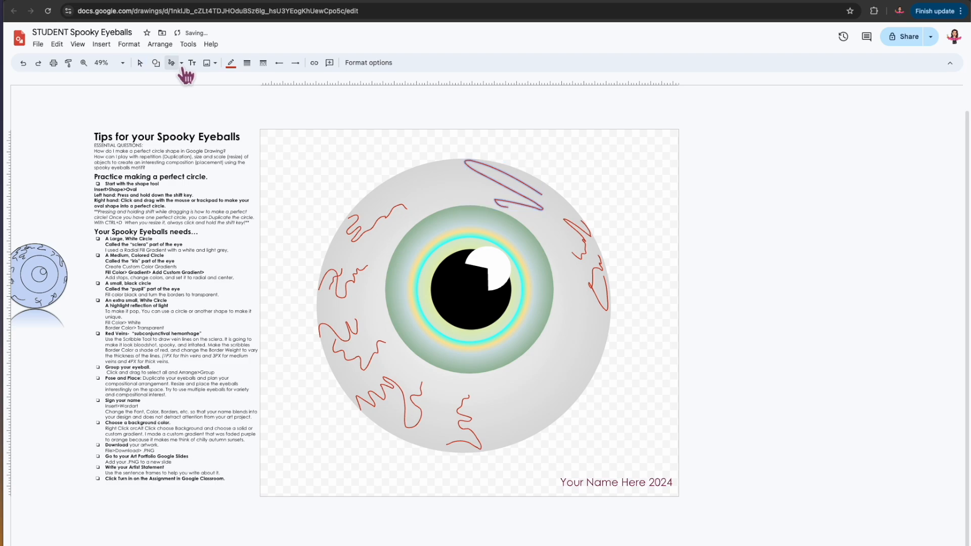
mouse_move(595, 373)
mouse_down()
mouse_move(587, 350)
mouse_move(587, 324)
mouse_up()
mouse_move(590, 381)
mouse_down()
mouse_move(579, 365)
mouse_move(598, 349)
mouse_move(582, 321)
mouse_up()
mouse_move(568, 408)
mouse_down()
mouse_move(586, 387)
mouse_move(566, 391)
mouse_move(593, 356)
mouse_move(585, 306)
mouse_up()
drag(530, 436, 460, 439)
drag(530, 406, 566, 347)
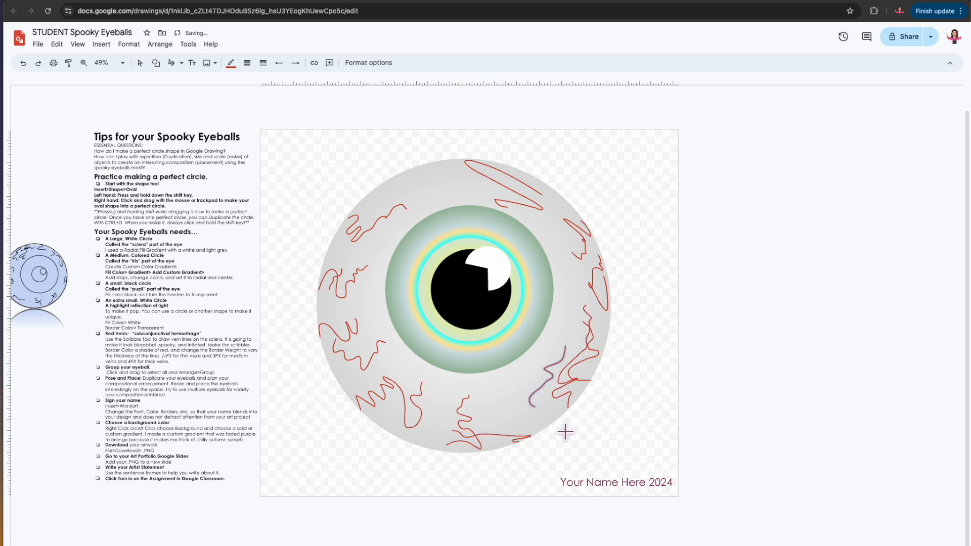
drag(536, 408, 557, 419)
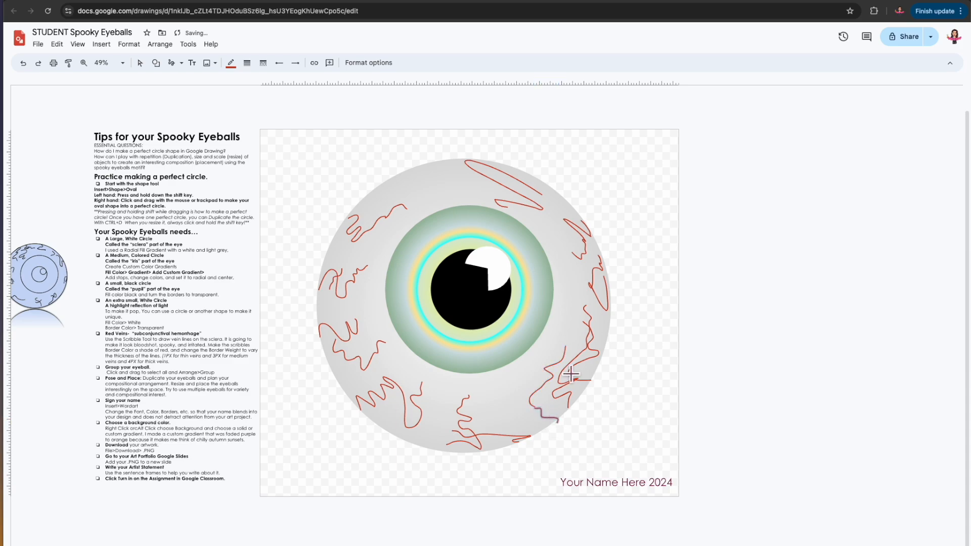
Fill the gaps with scribbled veins along the top, upper-right, right and left areas of the sclera.
mouse_move(425, 166)
mouse_down()
mouse_move(450, 184)
mouse_move(394, 200)
mouse_move(443, 187)
mouse_up()
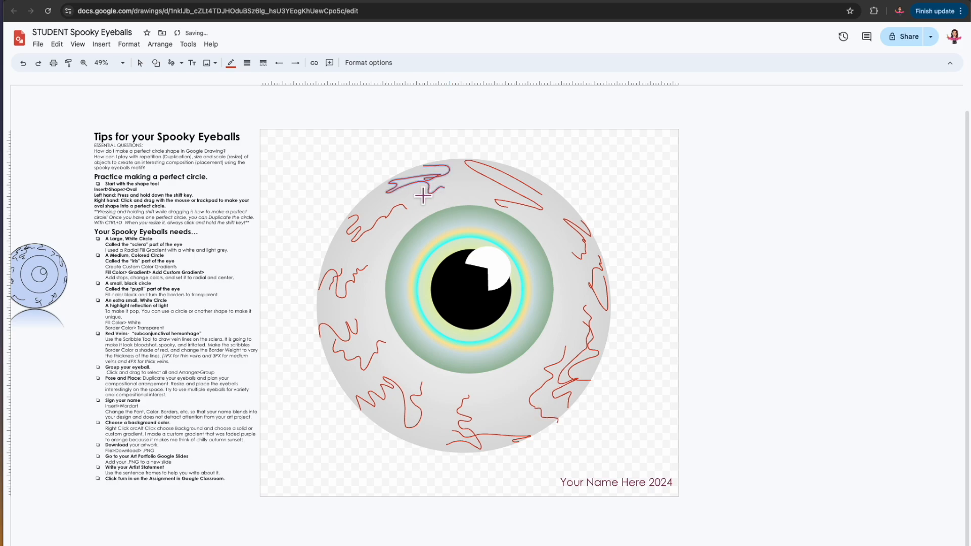
drag(389, 219, 425, 167)
mouse_move(559, 205)
mouse_down()
mouse_move(582, 225)
mouse_move(562, 218)
mouse_up()
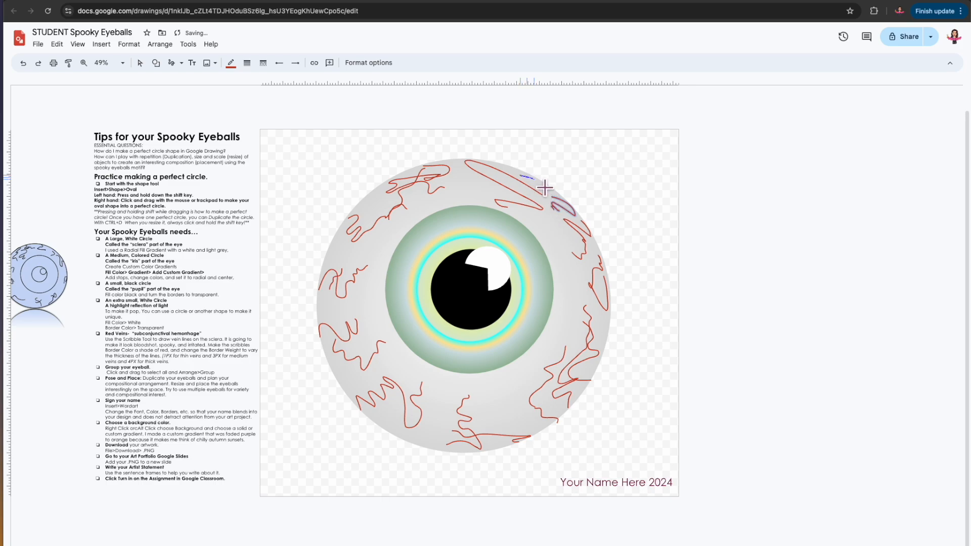
drag(522, 176, 587, 244)
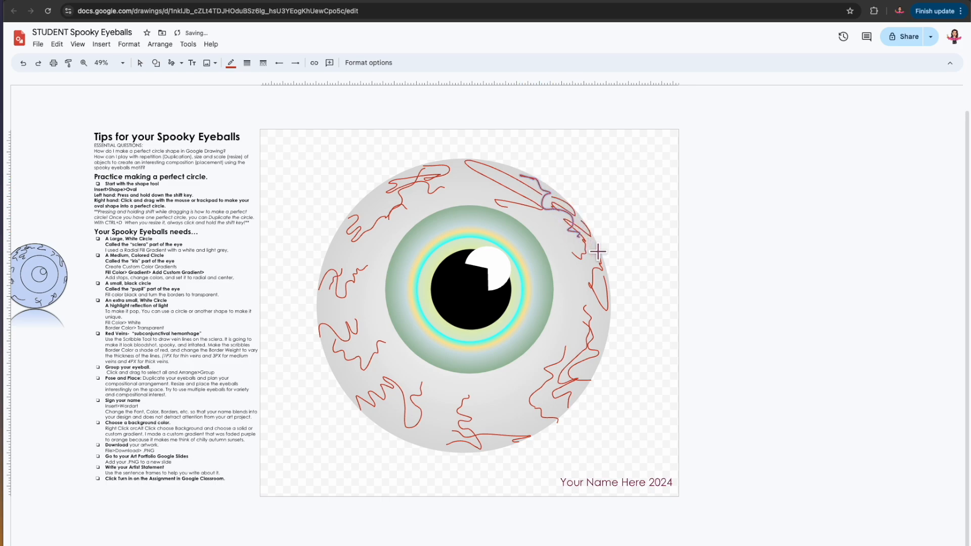
drag(598, 311, 566, 298)
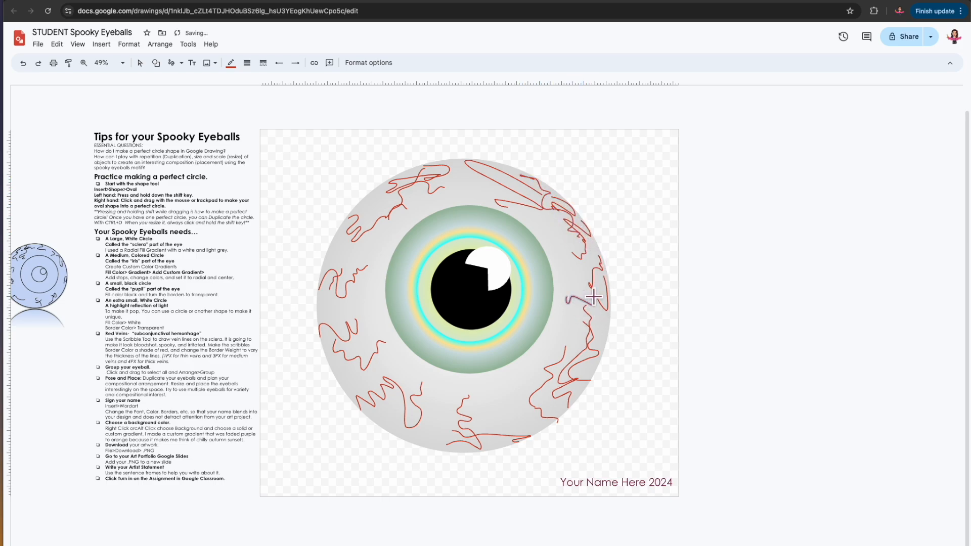
drag(376, 303, 345, 304)
drag(399, 238, 370, 237)
mouse_move(459, 201)
mouse_down()
mouse_move(474, 198)
mouse_move(468, 181)
mouse_up()
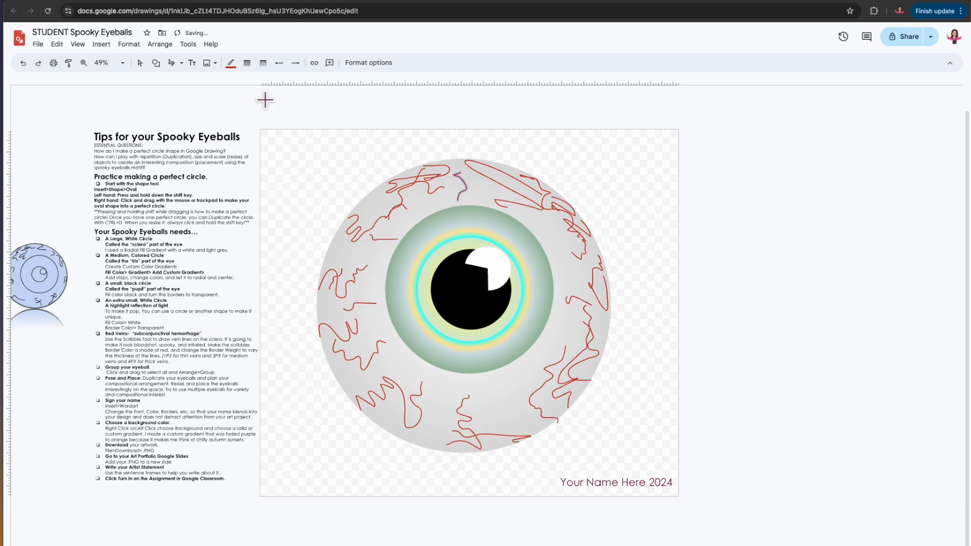
Thicken four veins, at the upper right, bottom, lower left and upper left, to a 12px line weight.
click(648, 165)
click(590, 249)
click(672, 258)
click(583, 259)
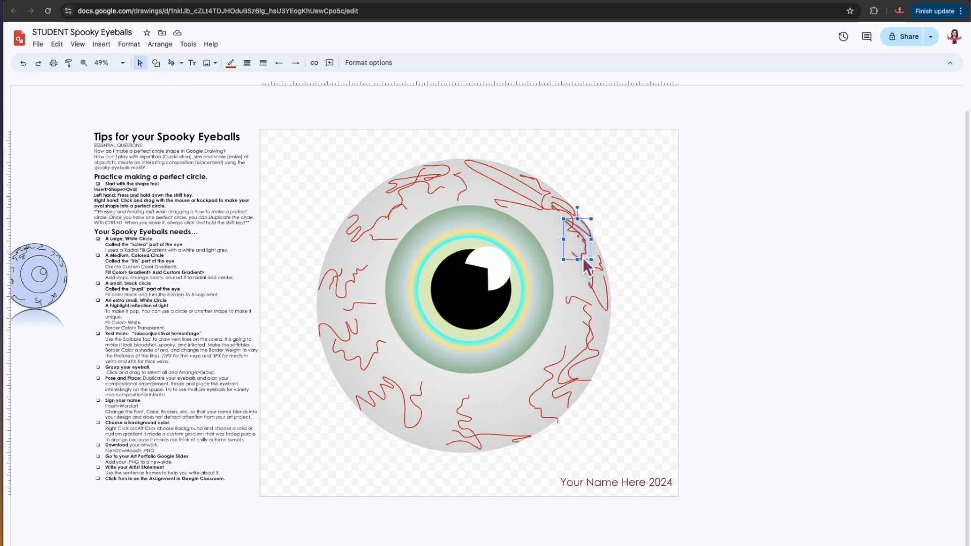
shift+click(470, 425)
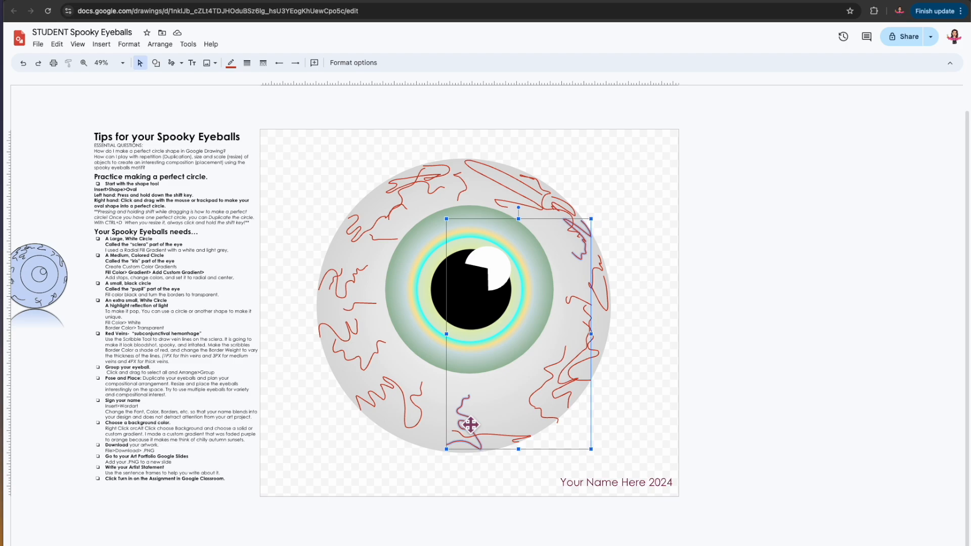
shift+click(374, 368)
shift+click(375, 233)
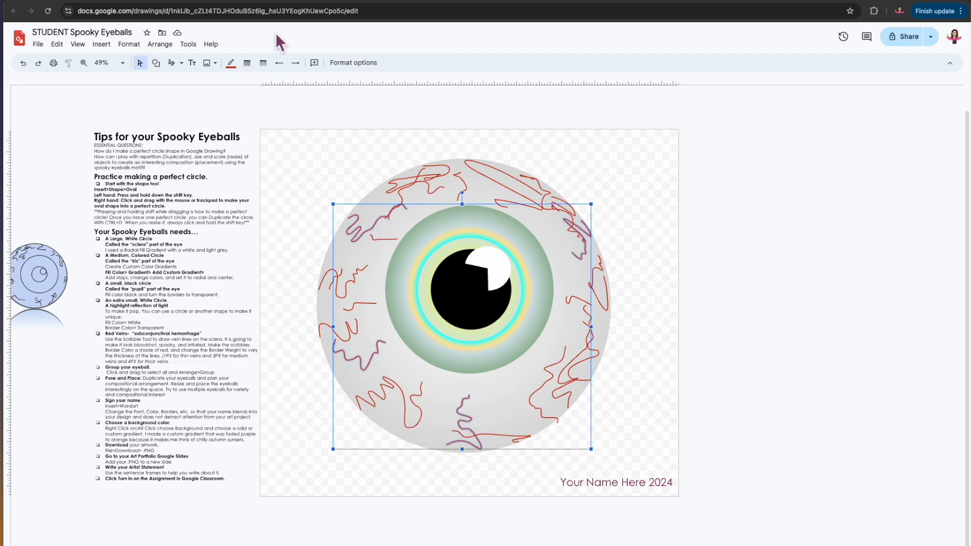
click(247, 62)
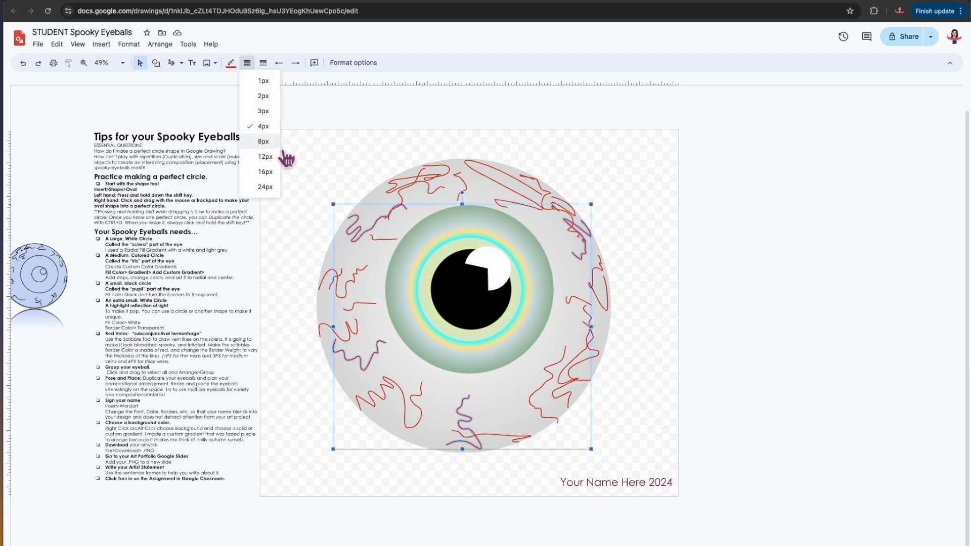
click(265, 157)
Thin the short top and left veins and two veins on the right side to a 2px line weight.
click(463, 182)
shift+click(370, 311)
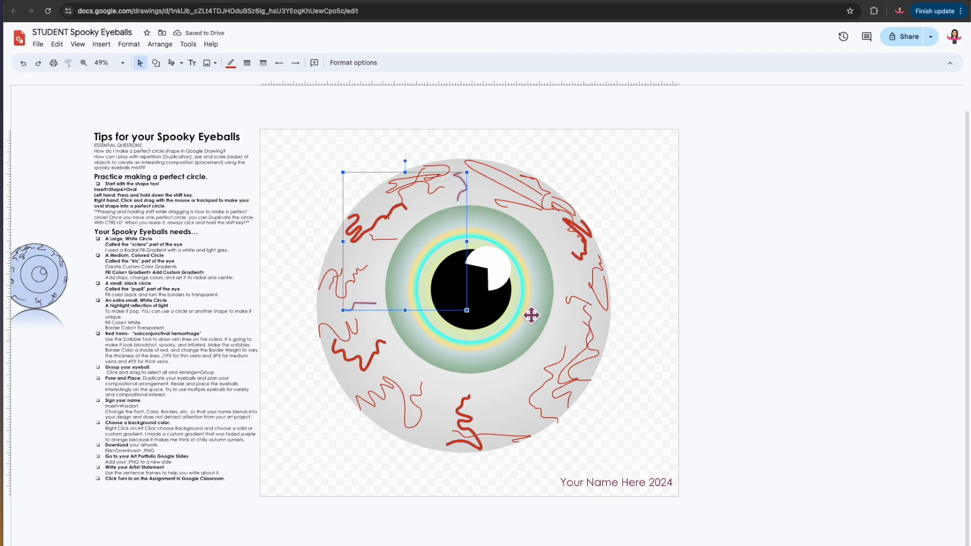
shift+click(585, 306)
shift+click(561, 400)
click(248, 63)
click(262, 101)
click(432, 126)
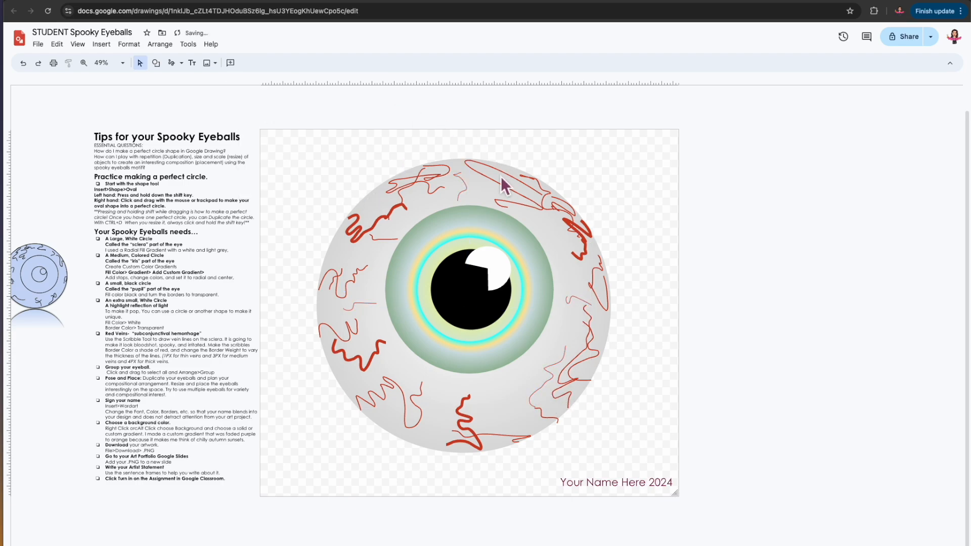
Place a copy of the short lower-right vein on the lower left of the sclera and set its weight to 12px.
scroll(501, 176, up, 5)
scroll(501, 177, down, 2)
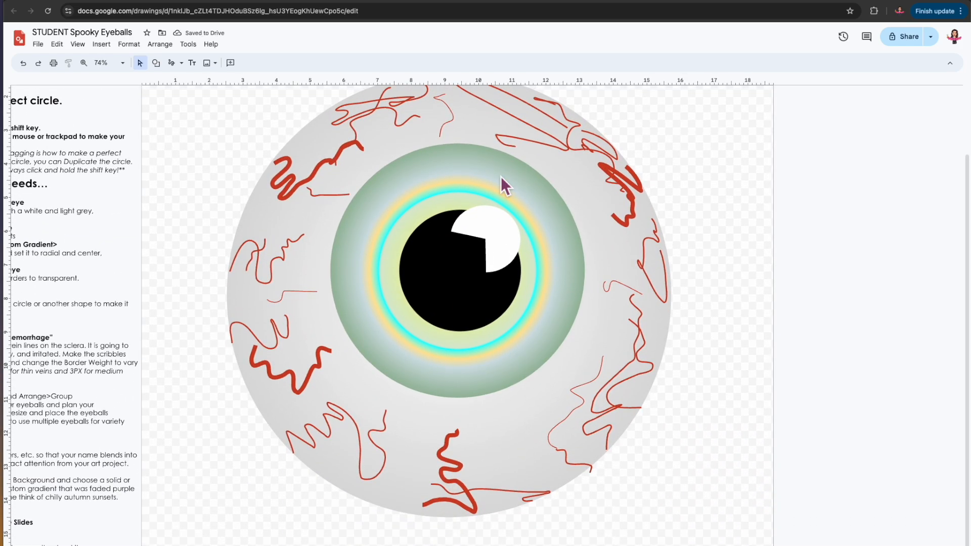
drag(581, 473, 354, 397)
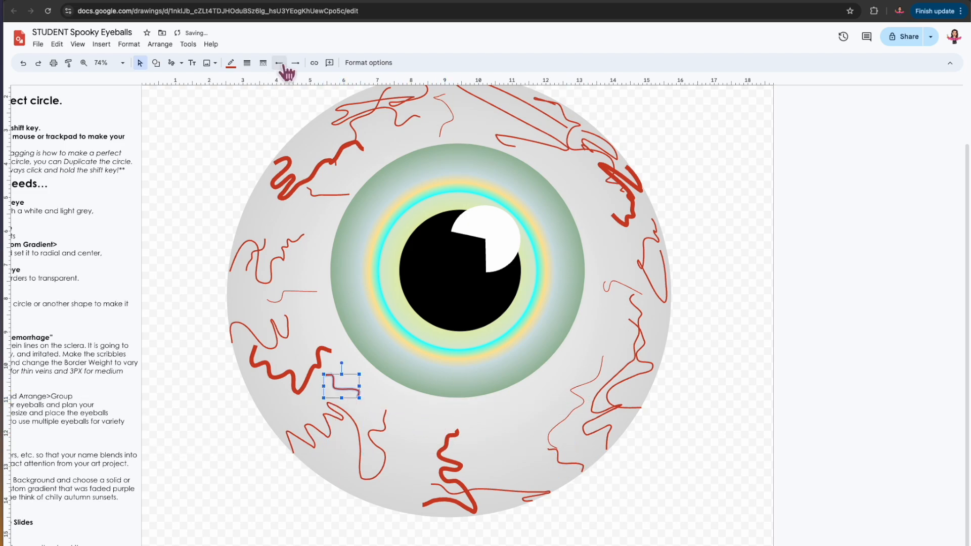
click(247, 63)
click(265, 157)
Duplicate the short thick vein and place the copy, rotated, between the iris and the thick upper-right vein.
key(super+d)
drag(368, 406, 605, 211)
drag(582, 172, 596, 177)
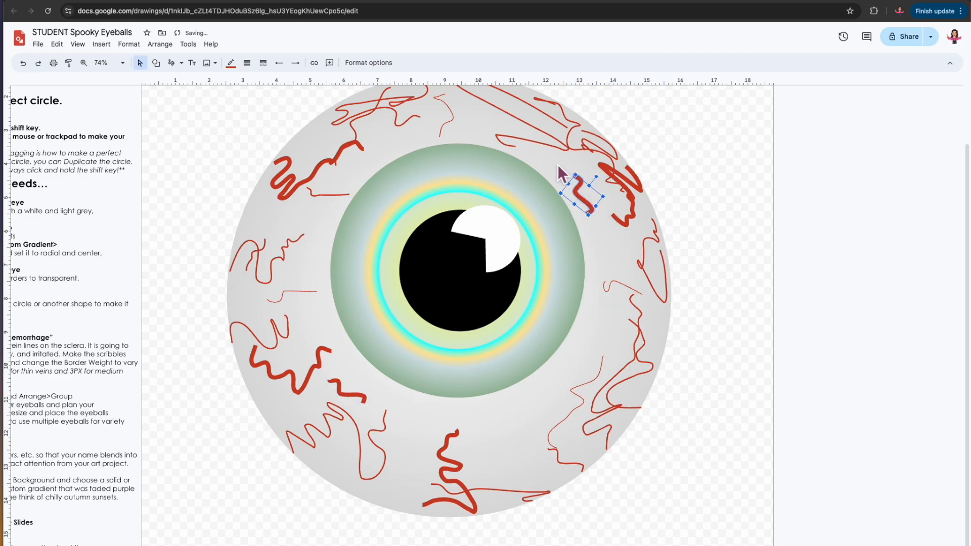
Set the rotated vein copy's line weight to 1px.
click(248, 63)
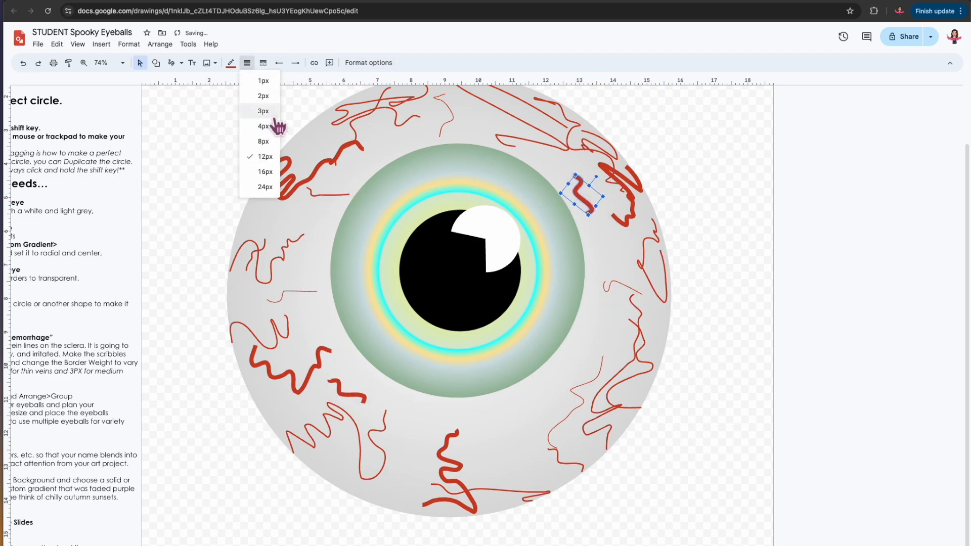
click(264, 81)
key(ctrl+f)
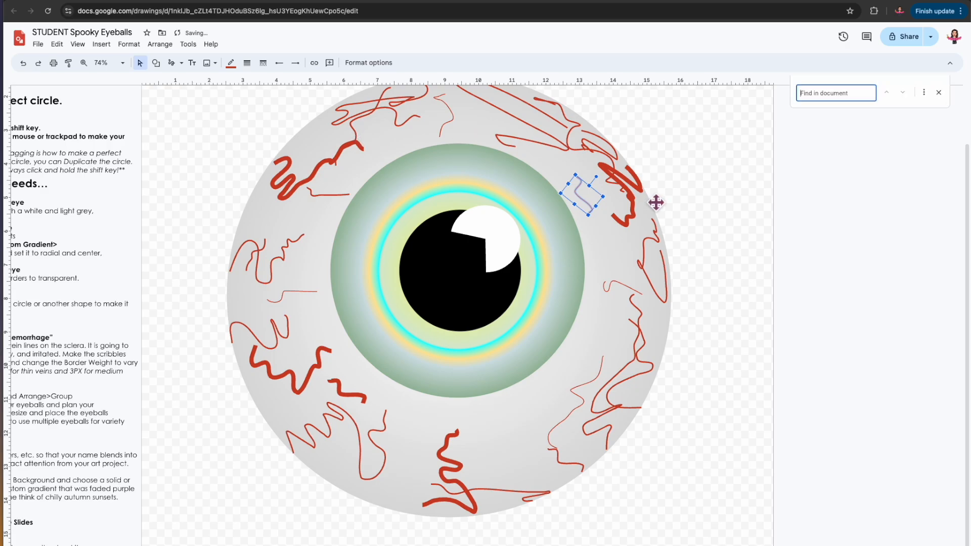
Group all parts of the eyeball, including the sclera, iris, pupil, highlight and veins, into one object.
click(942, 96)
click(838, 193)
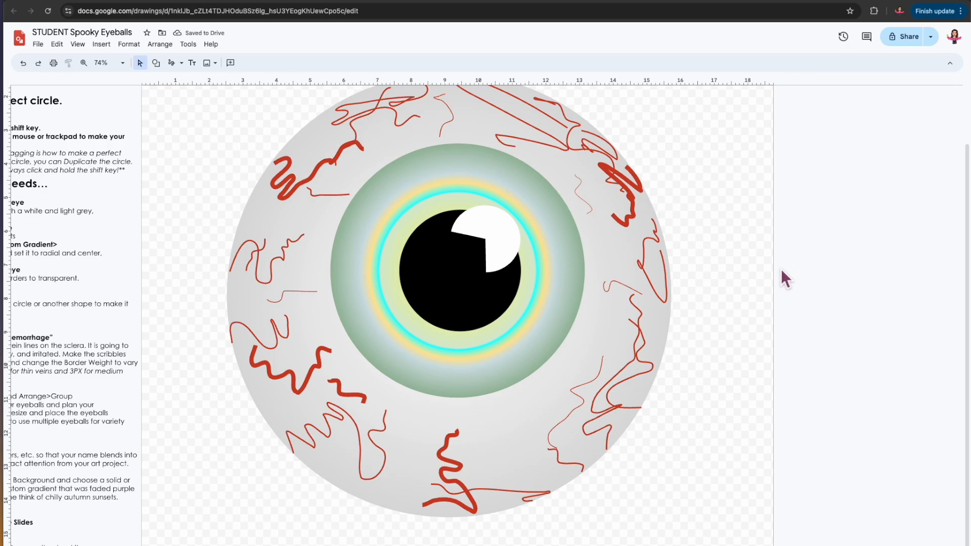
scroll(781, 268, down, 5)
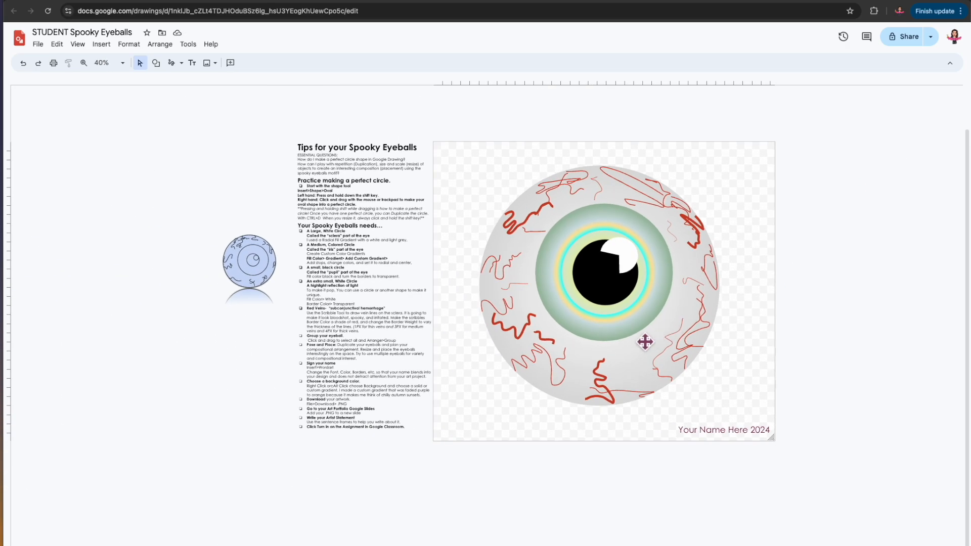
scroll(388, 250, up, 3)
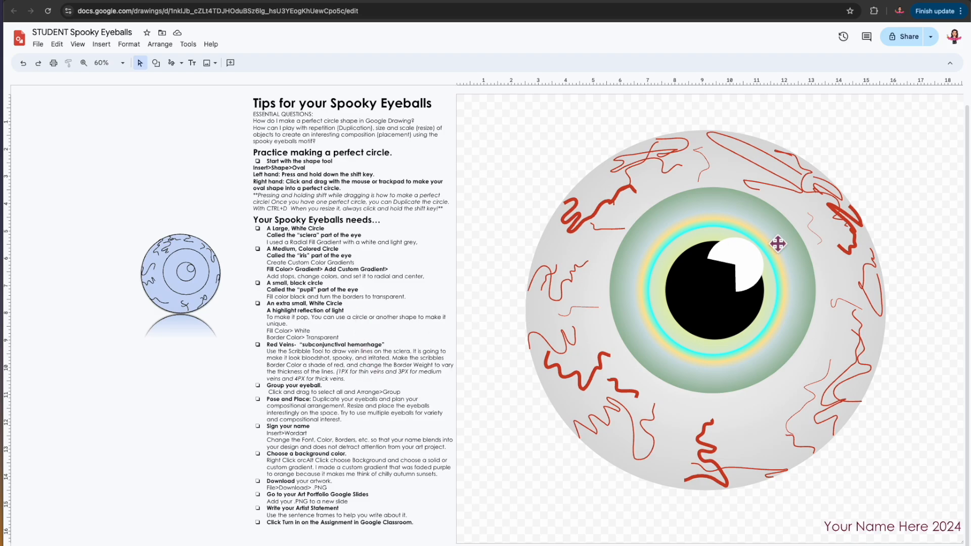
scroll(776, 243, down, 2)
scroll(850, 147, right, 5)
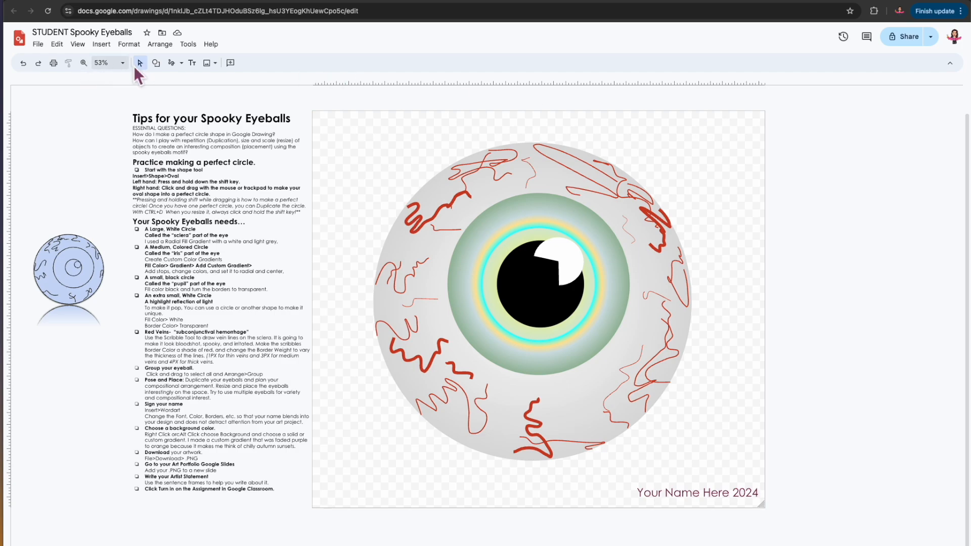
drag(343, 113, 731, 478)
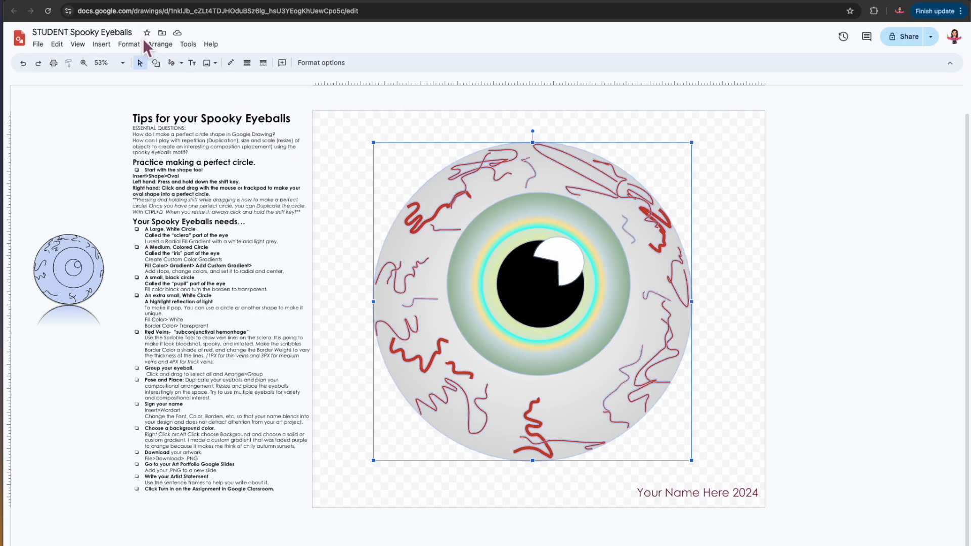
click(160, 44)
click(182, 151)
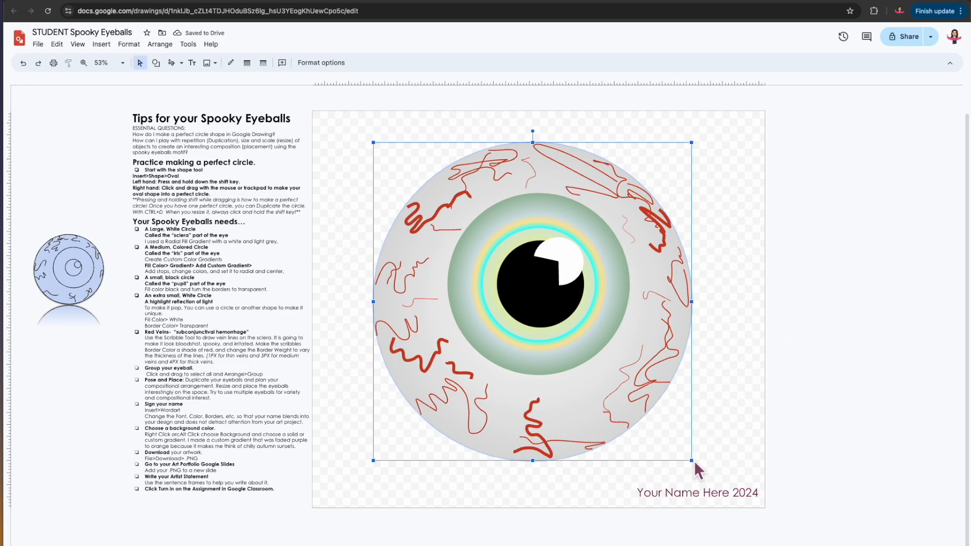
Shrink the grouped eyeball to about a third of its size and place it in the left half of the canvas.
drag(702, 473, 476, 247)
drag(447, 196, 438, 291)
click(487, 267)
click(449, 279)
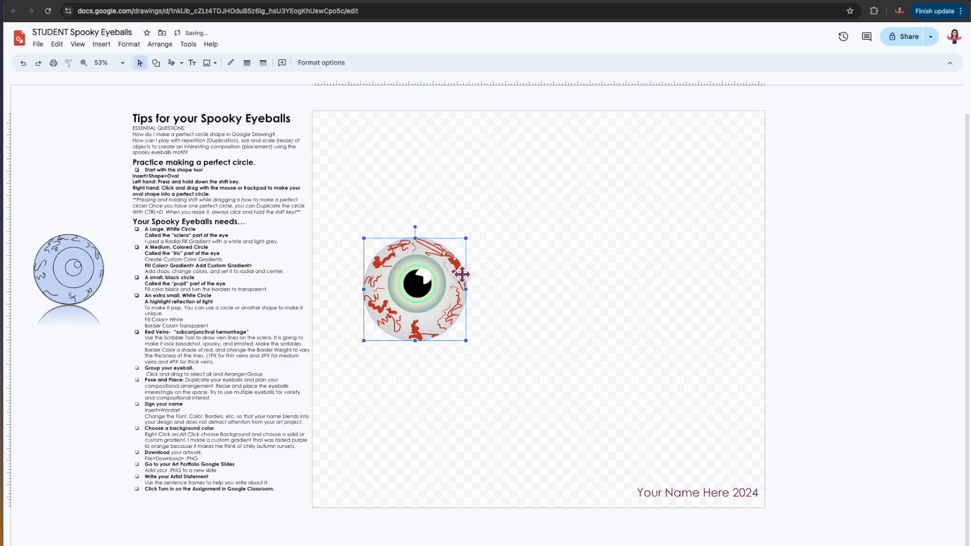
click(407, 216)
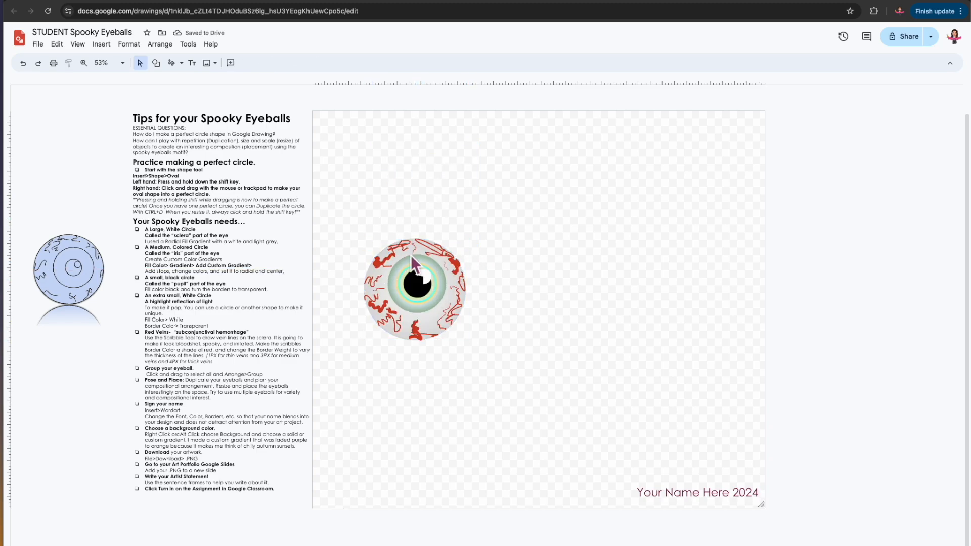
Change the line weight of the short thick vein on the lower left of the shrunken eyeball.
scroll(411, 255, up, 5)
click(368, 370)
click(368, 371)
click(247, 63)
click(277, 143)
click(269, 202)
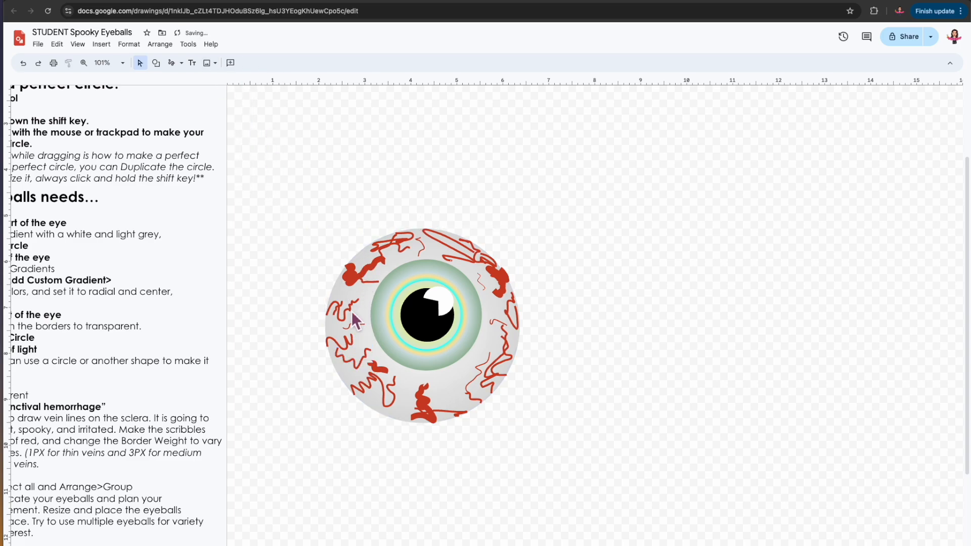
double_click(370, 372)
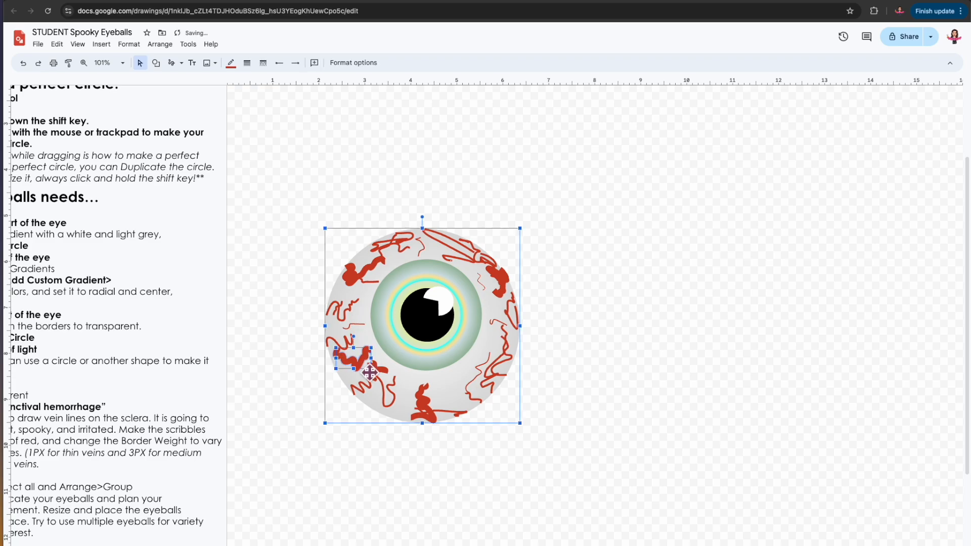
click(609, 328)
scroll(609, 328, down, 5)
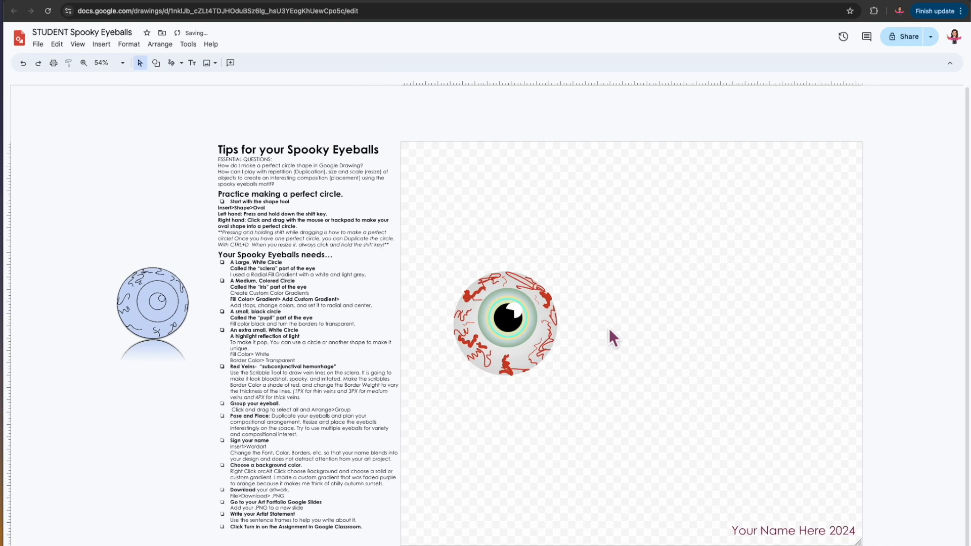
Duplicate the small eyeball, place the copy up and to the right of it, and rotate the copy clockwise.
drag(482, 380, 361, 269)
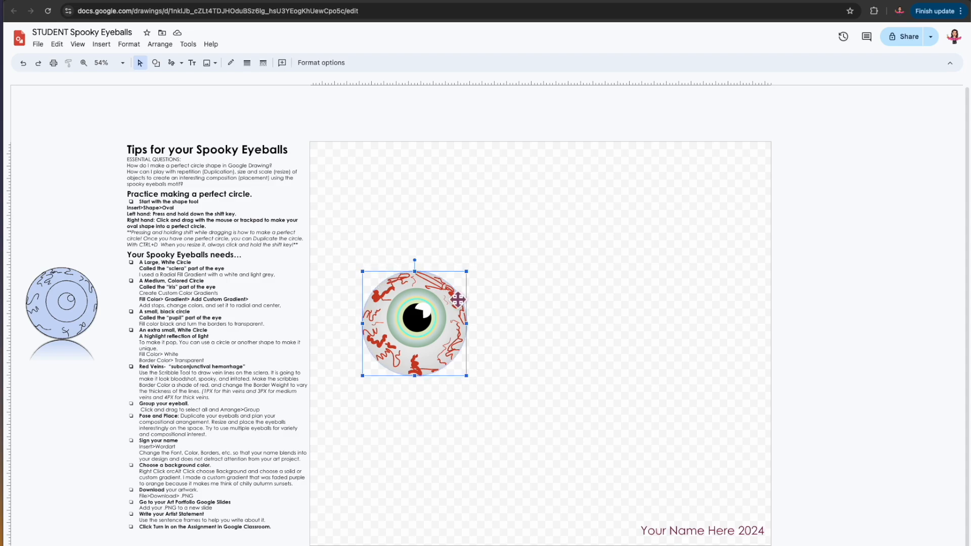
key(ctrl+d)
drag(460, 306, 611, 256)
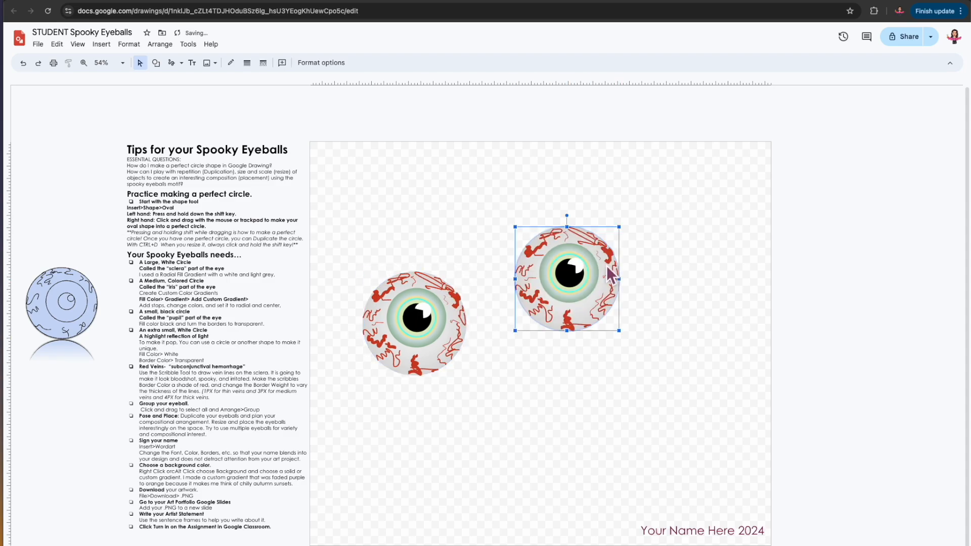
drag(576, 225, 647, 230)
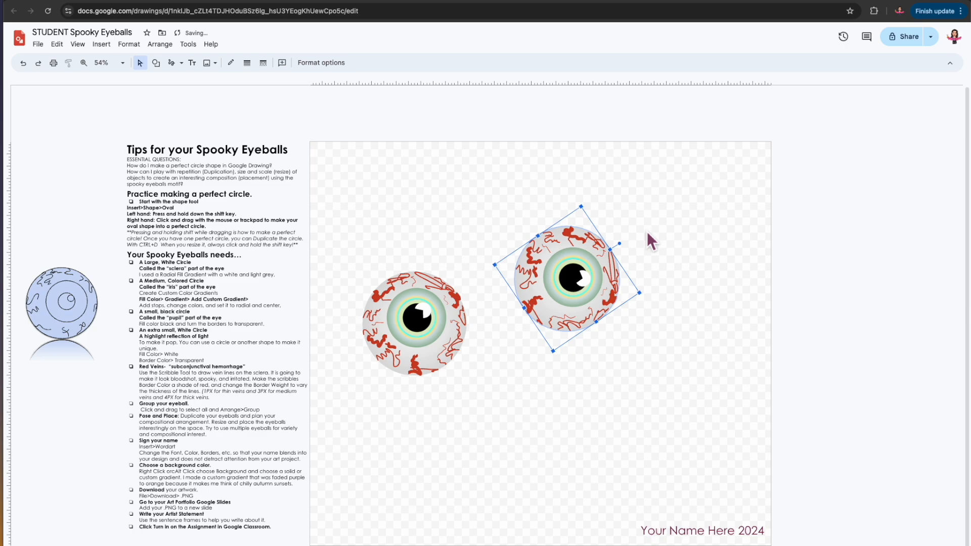
Fill the iris of the rotated eyeball copy with the saved linear magenta-to-orange custom gradient.
click(556, 280)
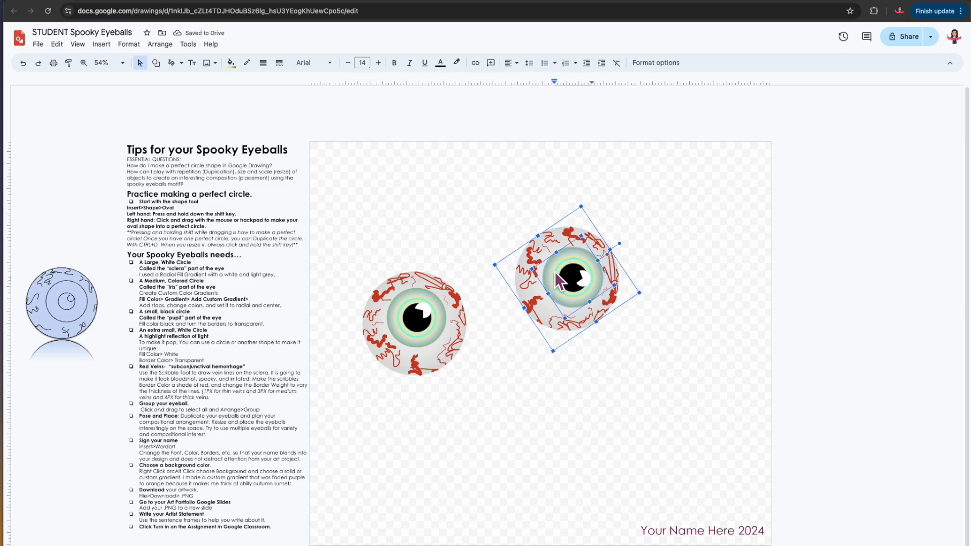
scroll(557, 277, up, 5)
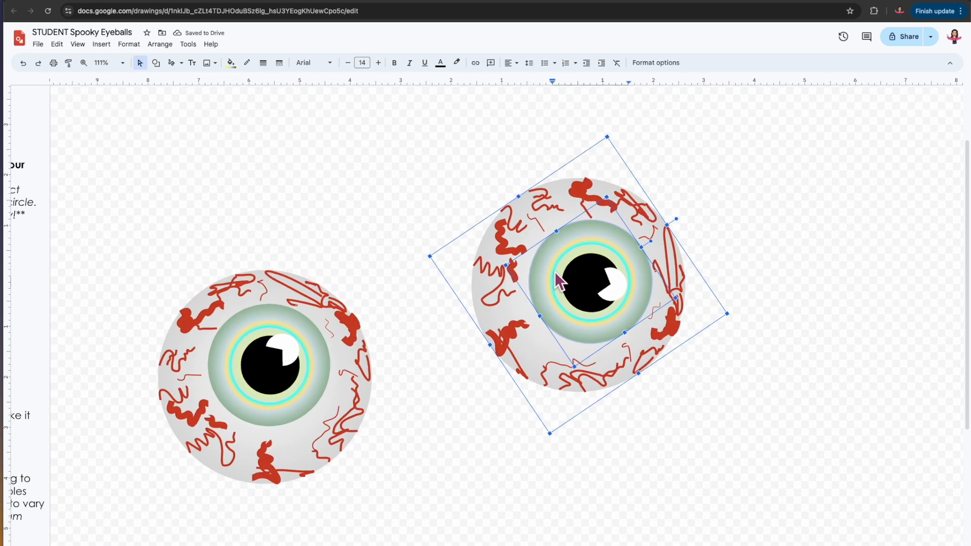
click(745, 231)
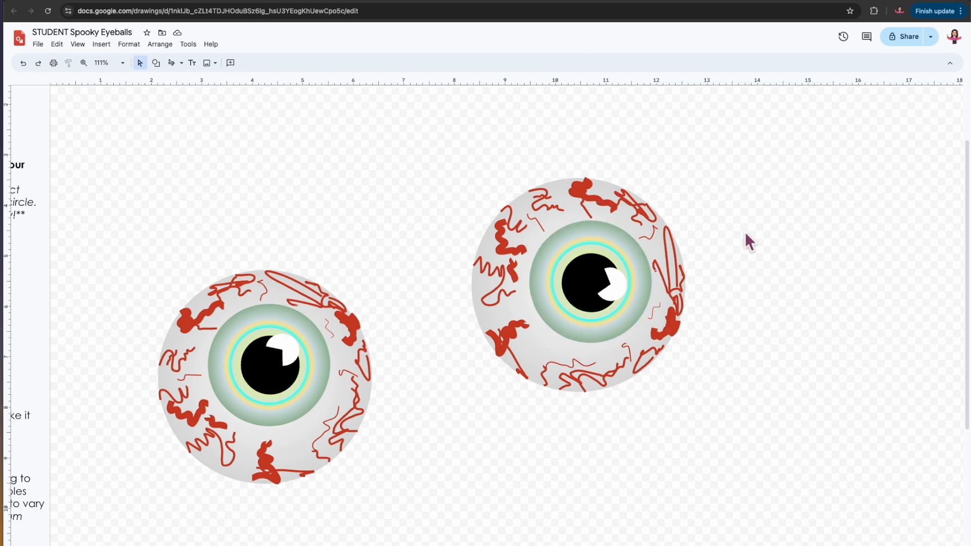
double_click(570, 268)
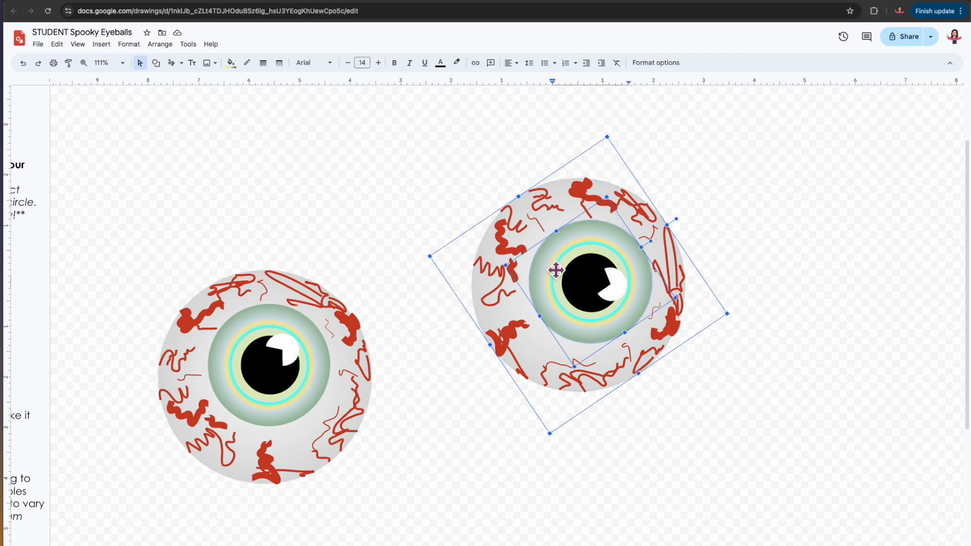
click(230, 63)
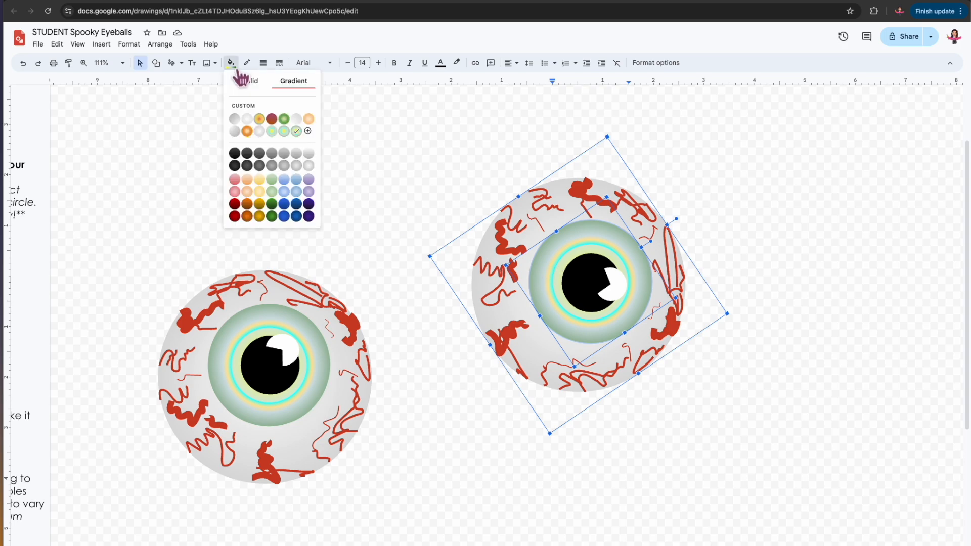
click(285, 130)
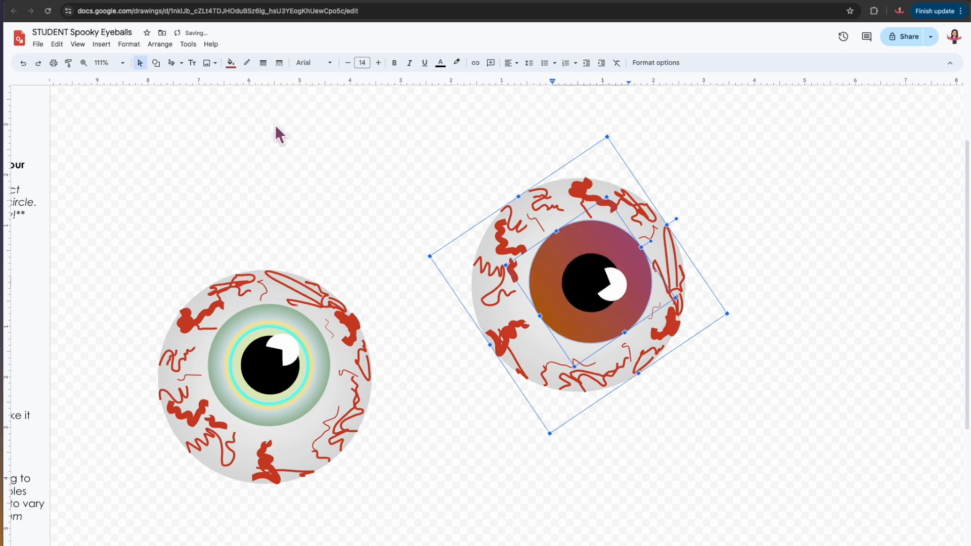
Start a new custom gradient for the copy's iris and set its first stop to purple.
click(231, 63)
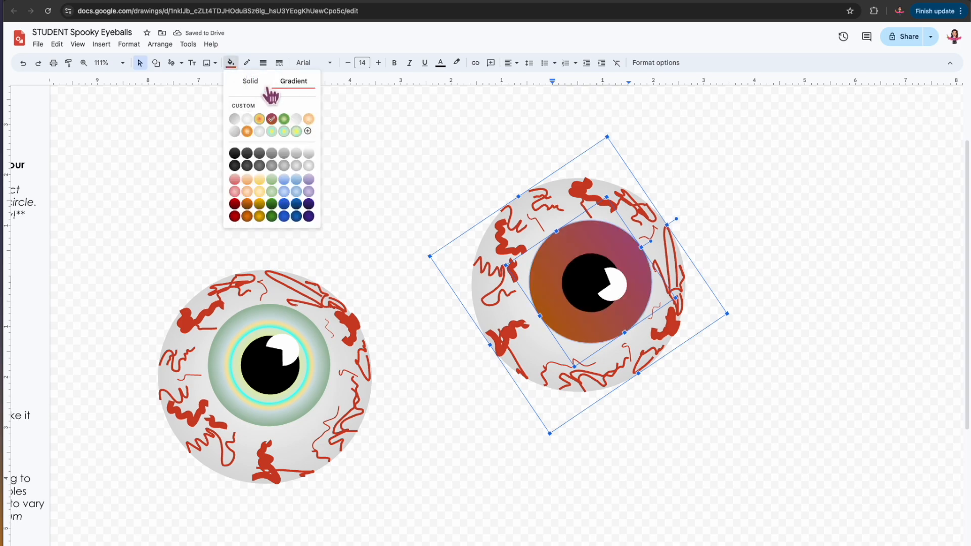
click(294, 80)
click(311, 132)
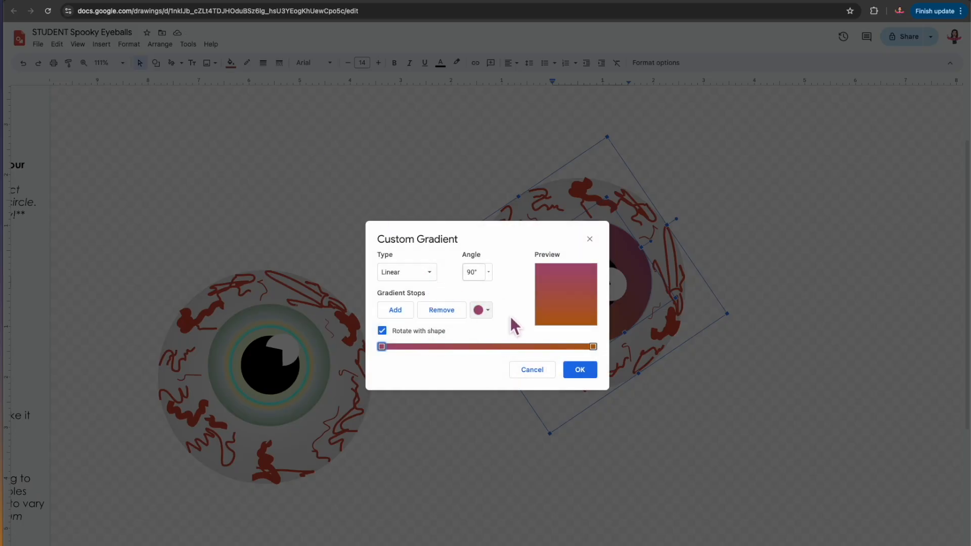
click(482, 310)
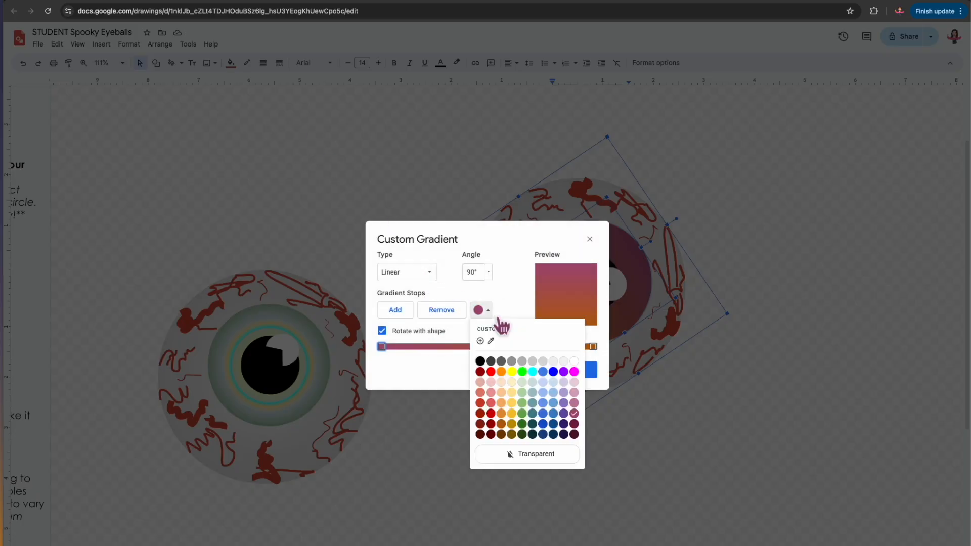
click(564, 414)
Set the last stop of the iris gradient to dark yellow and apply the gradient.
click(593, 347)
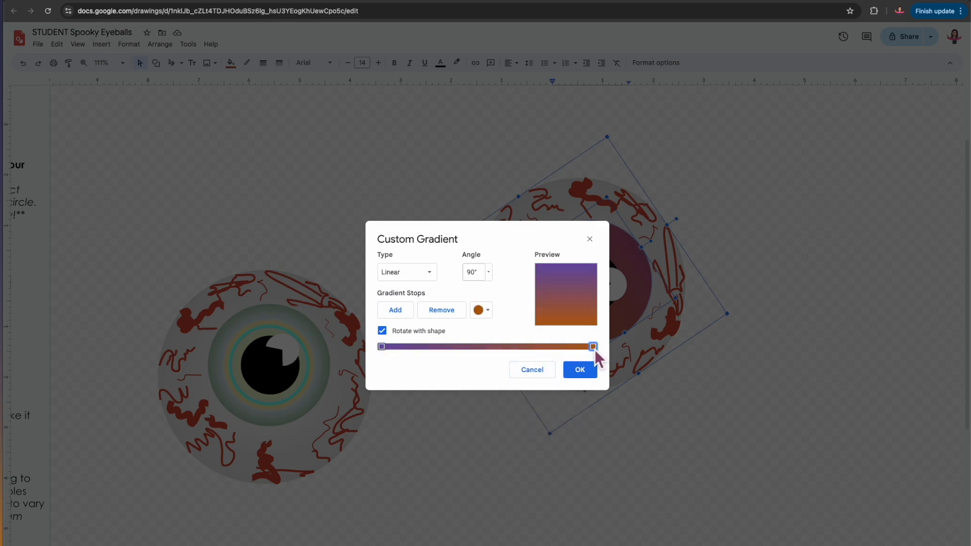
click(482, 311)
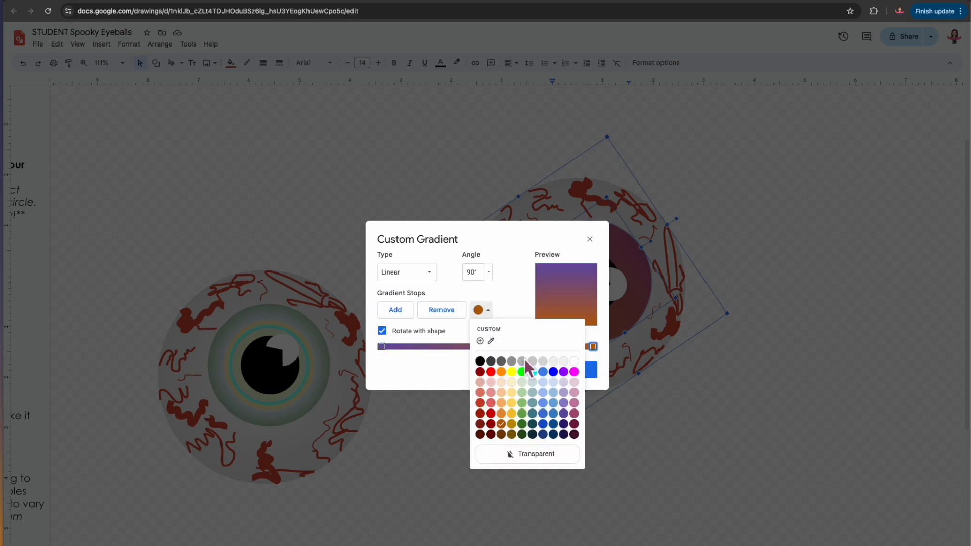
click(511, 413)
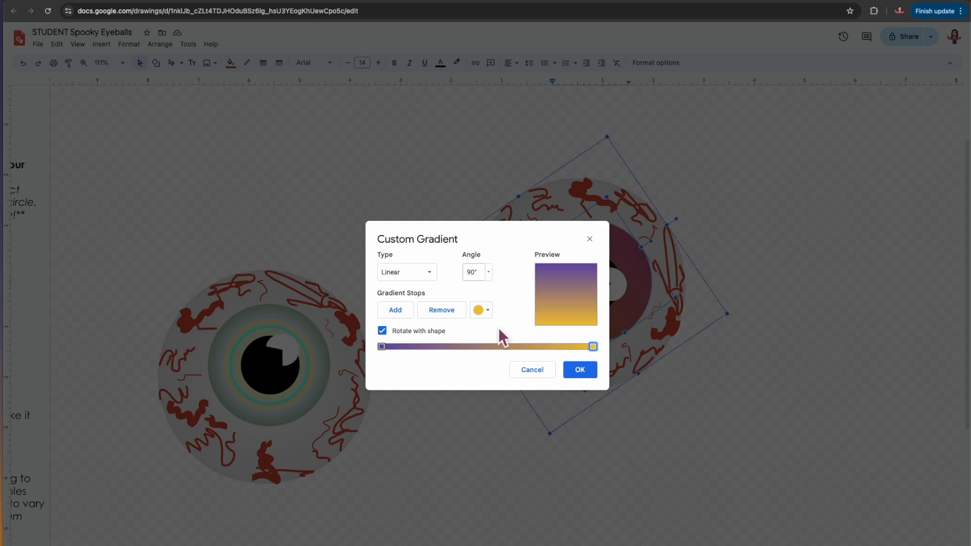
click(483, 311)
click(514, 427)
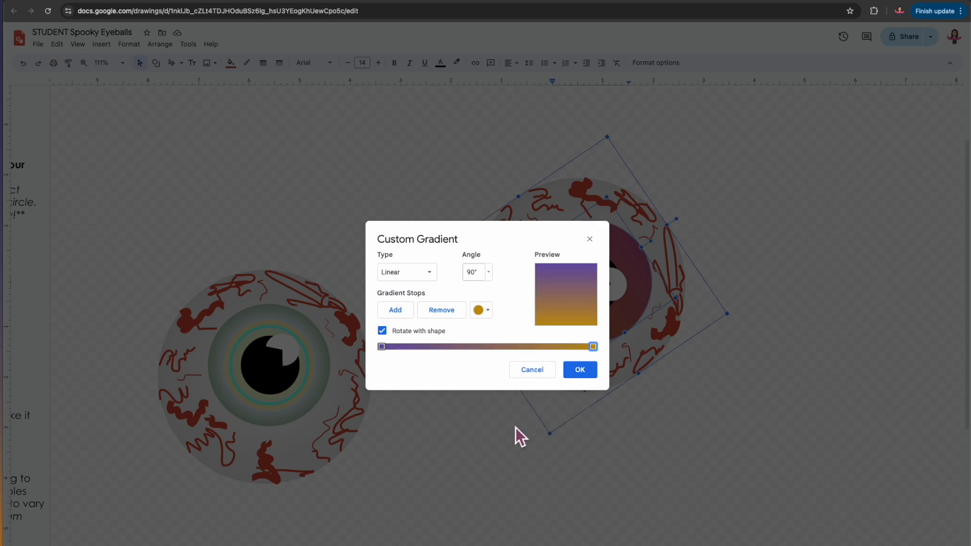
click(591, 373)
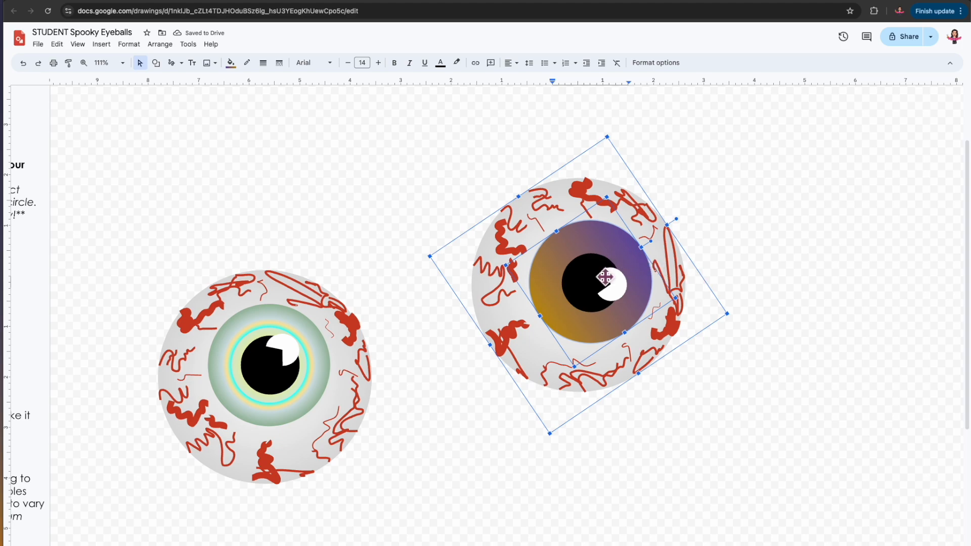
Enlarge the purple-and-yellow eyeball to about one and a half times the size of the green one.
scroll(654, 246, down, 4)
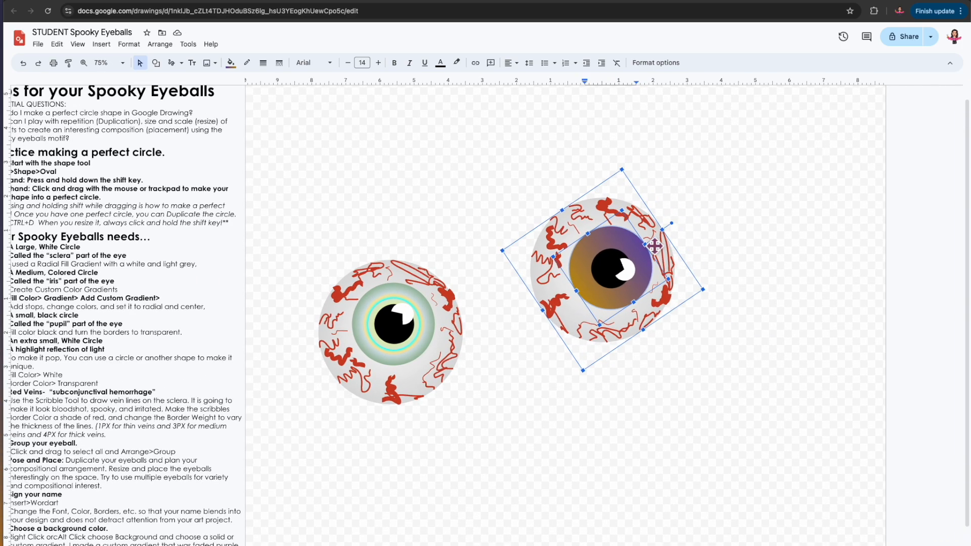
drag(704, 290, 815, 318)
scroll(800, 319, down, 3)
click(731, 302)
mouse_move(731, 302)
mouse_down()
mouse_move(676, 346)
mouse_move(713, 317)
mouse_move(718, 293)
mouse_move(732, 302)
mouse_up()
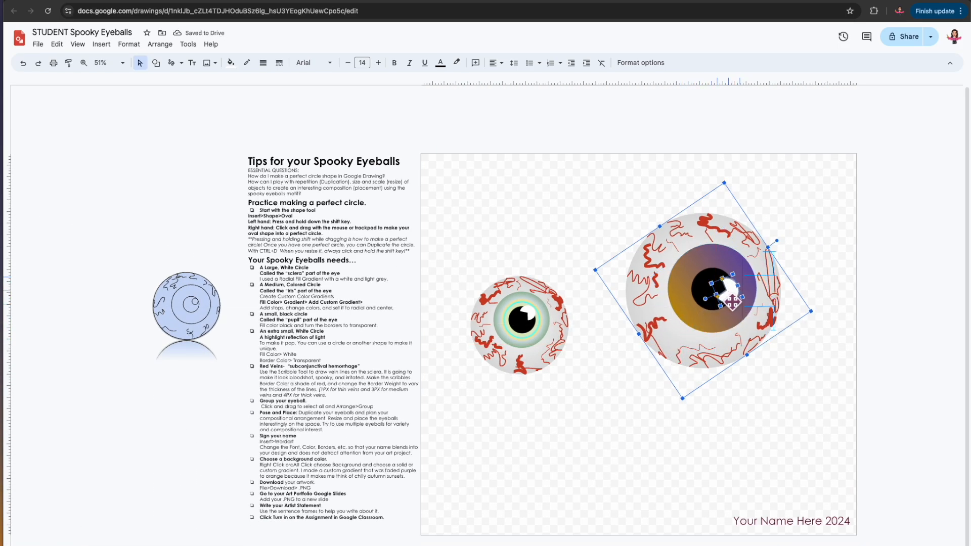
click(755, 421)
Move the large eyeball so that it overlaps the edge of the small green one.
drag(775, 406, 597, 232)
drag(700, 272, 605, 322)
click(786, 295)
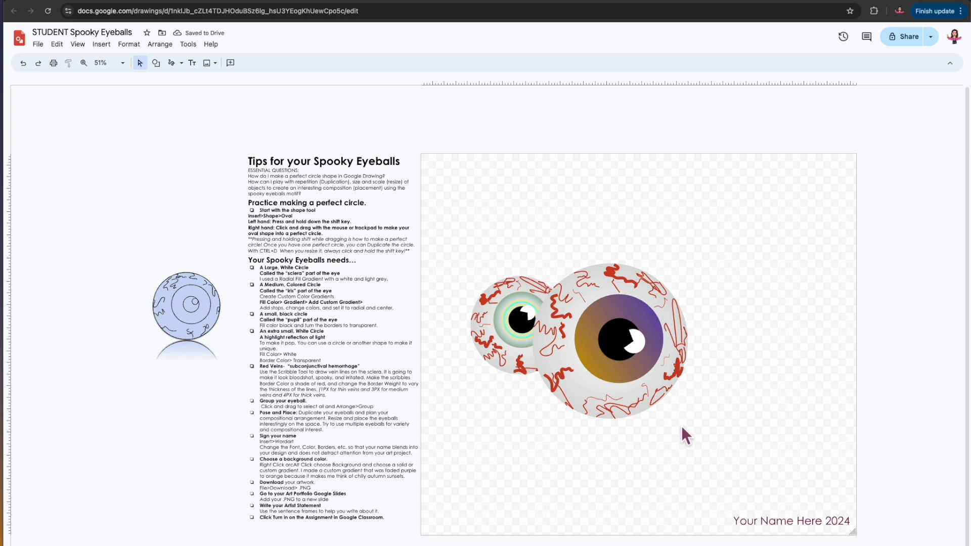
Move the large eyeball to the right so it sits beside the small green one without overlapping.
click(669, 355)
drag(686, 329, 753, 327)
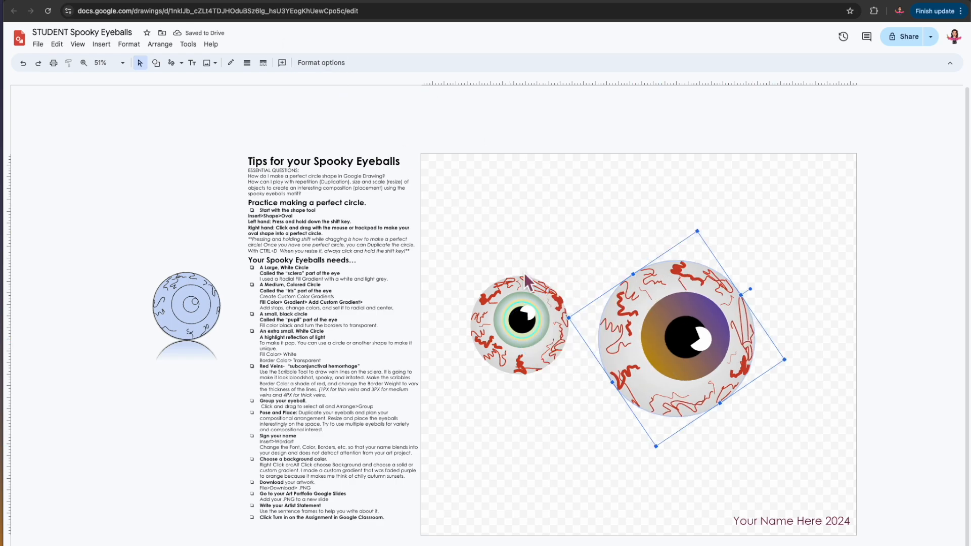
click(535, 238)
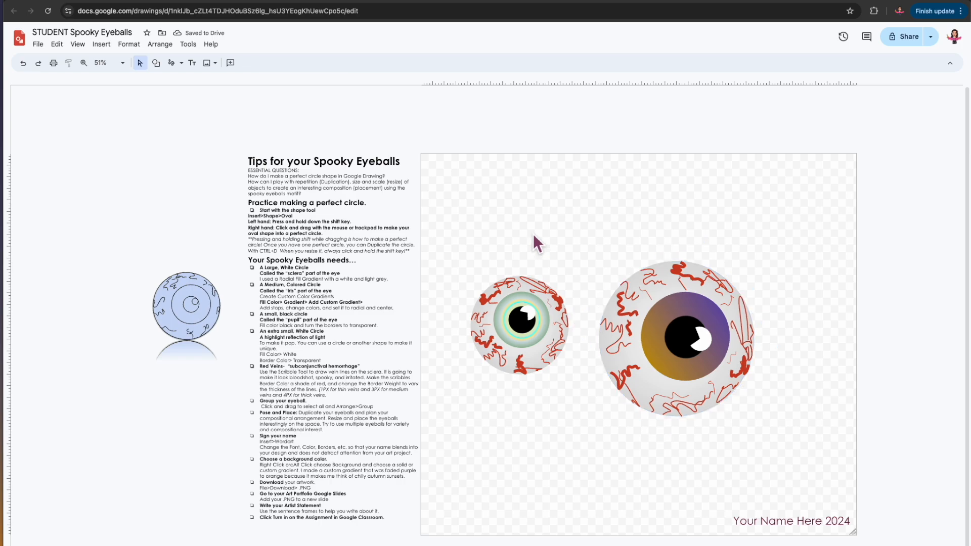
Add a drop shadow to only the sclera circle of the large purple-and-yellow eyeball and show the shadow settings.
click(658, 306)
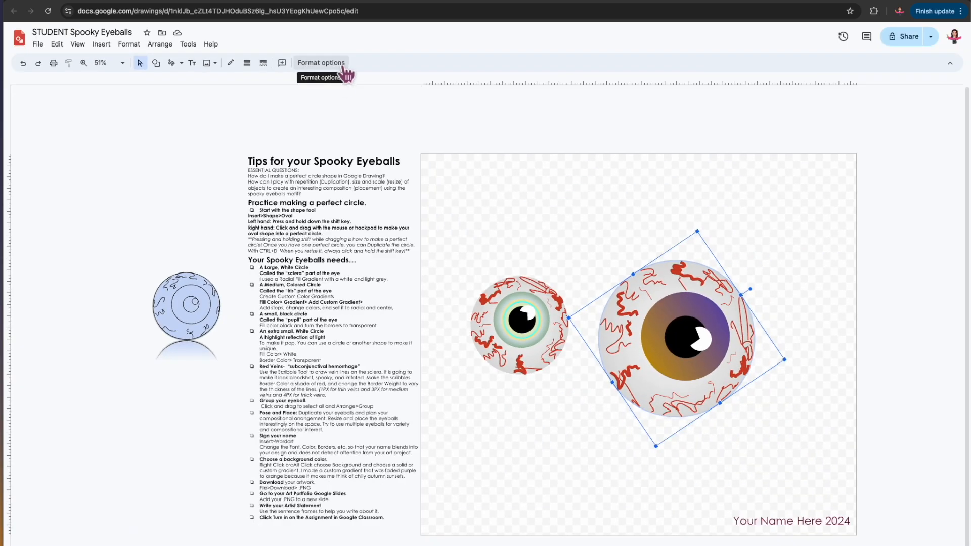
click(344, 65)
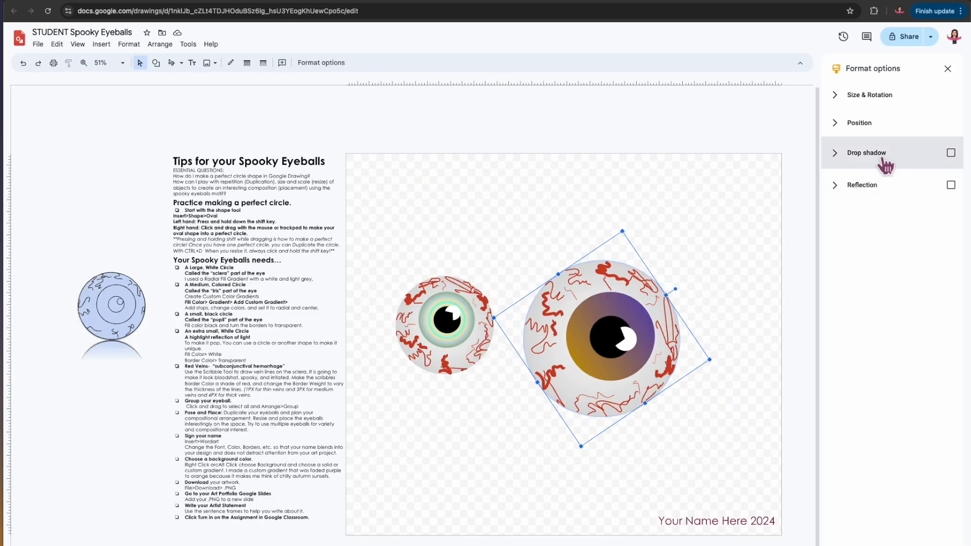
click(951, 153)
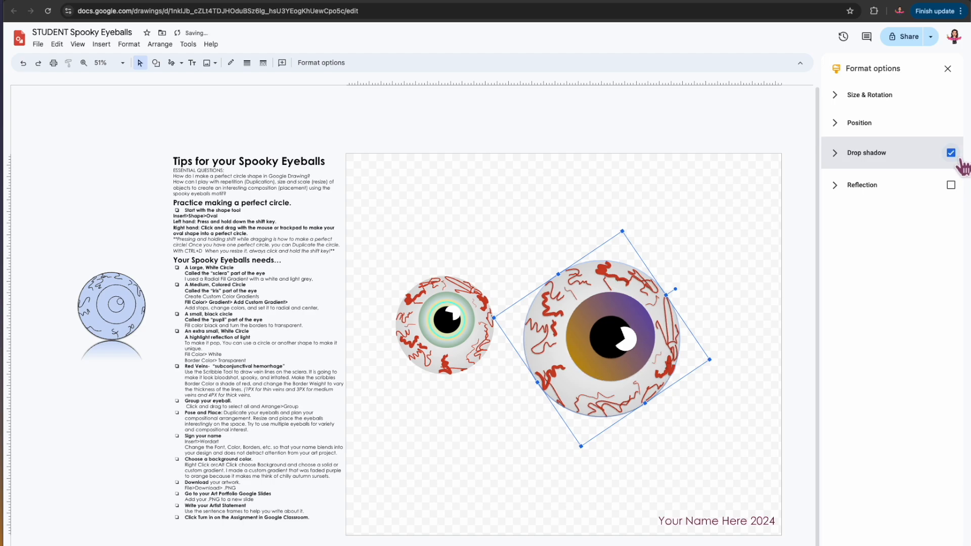
click(954, 156)
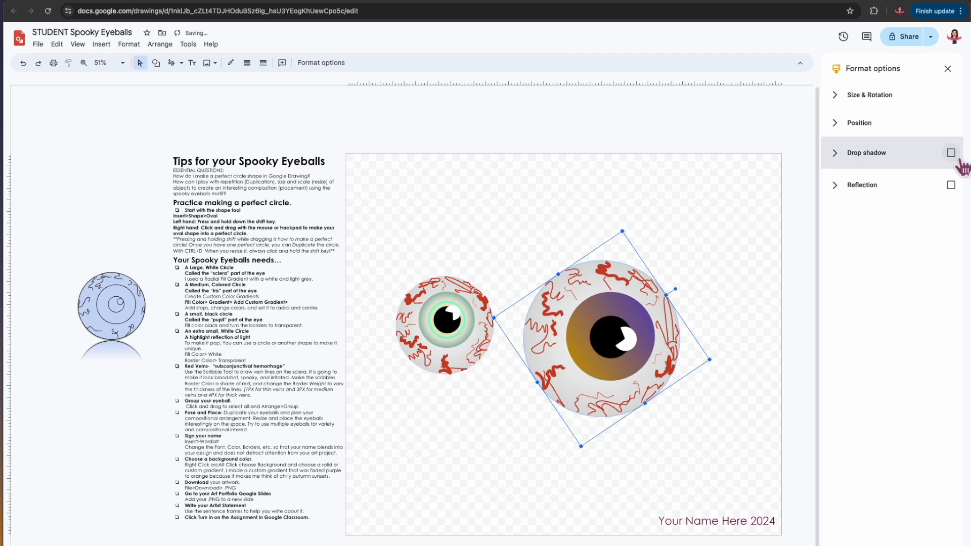
click(582, 398)
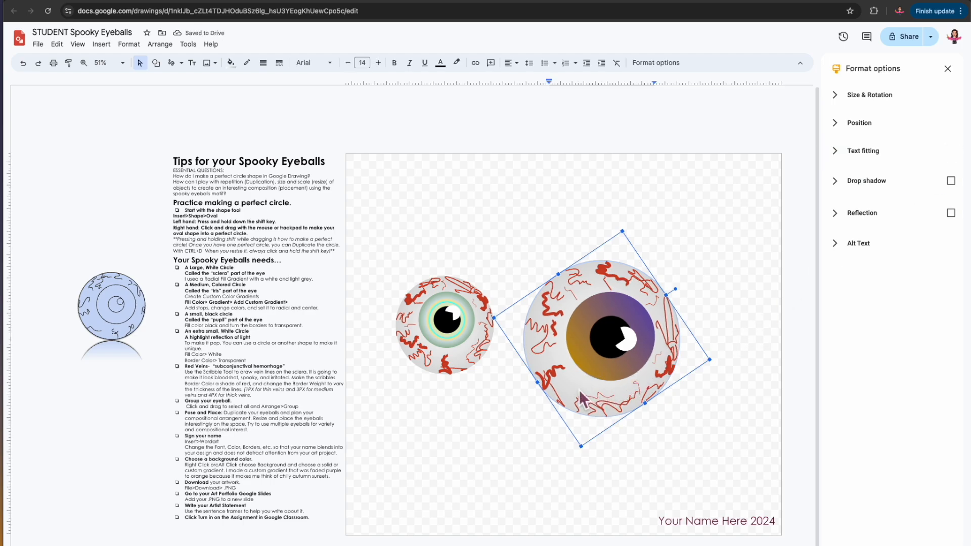
click(951, 181)
click(841, 187)
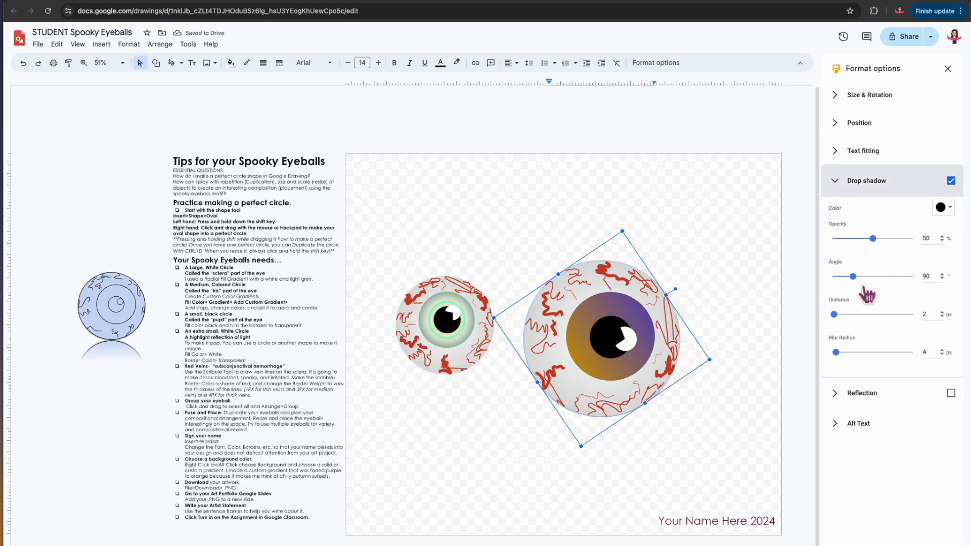
Set the large sclera's drop shadow distance to 51 px and its blur radius to 18 px.
drag(846, 328, 887, 325)
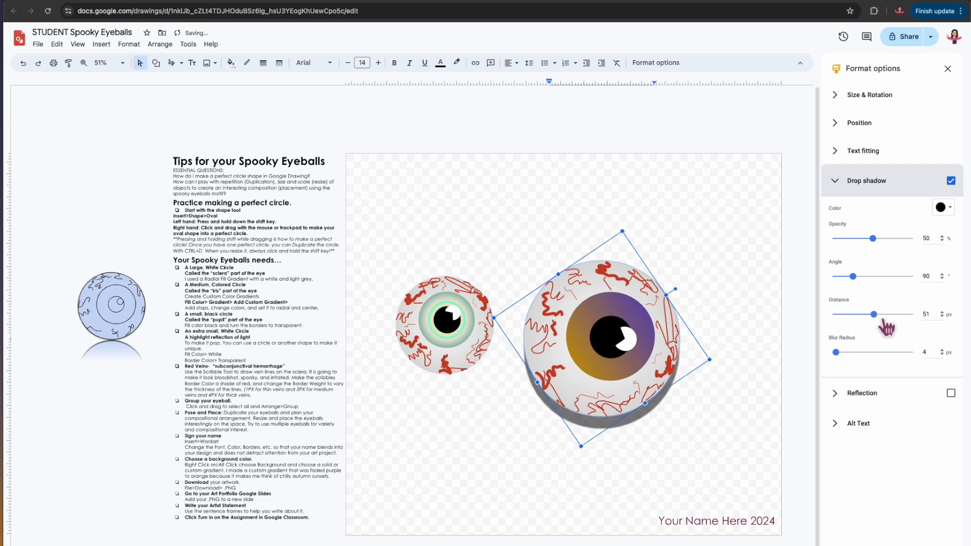
mouse_move(844, 360)
mouse_down()
mouse_move(866, 361)
mouse_move(845, 356)
mouse_up()
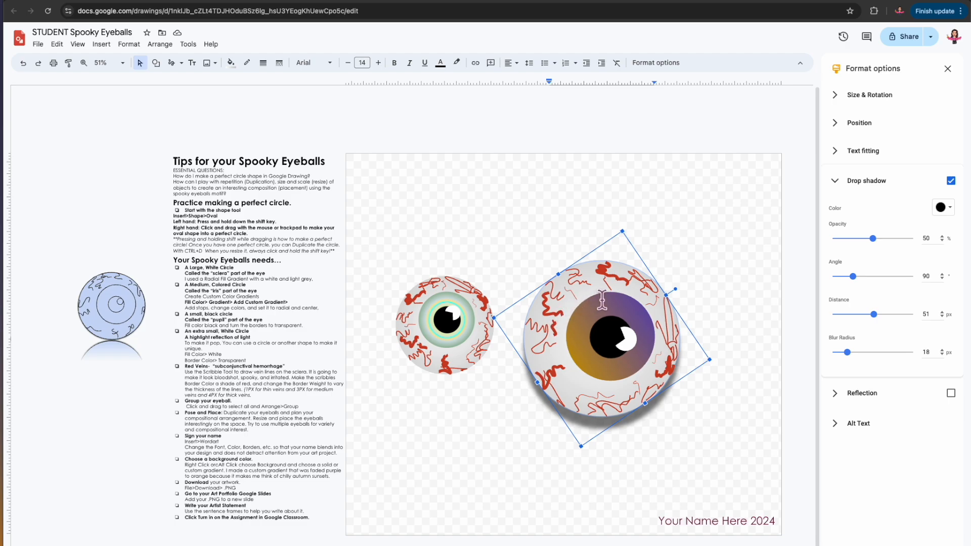
click(780, 271)
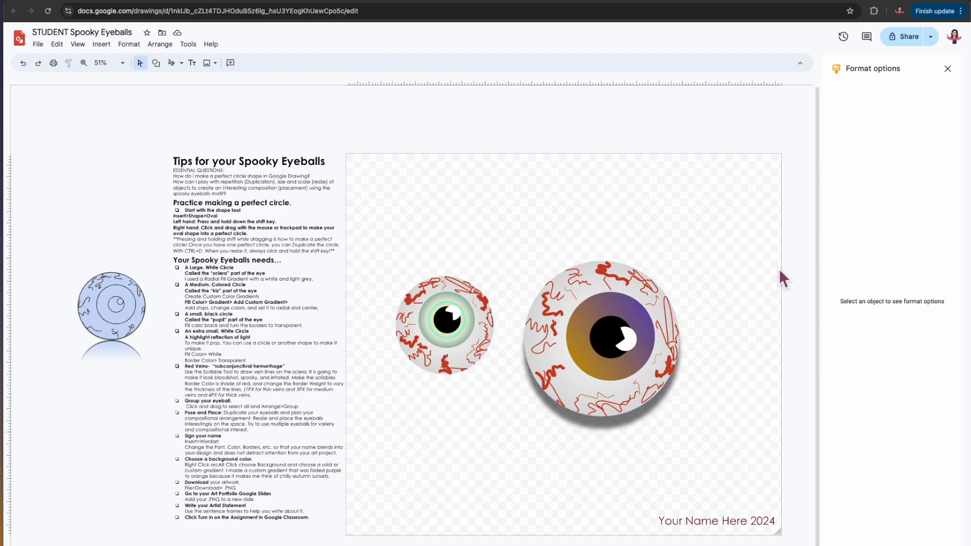
Duplicate the large purple-and-yellow eyeball, shrink the copy to about three quarters, and place it below the green eyeball.
mouse_move(705, 420)
mouse_down()
mouse_move(575, 272)
mouse_move(582, 283)
mouse_up()
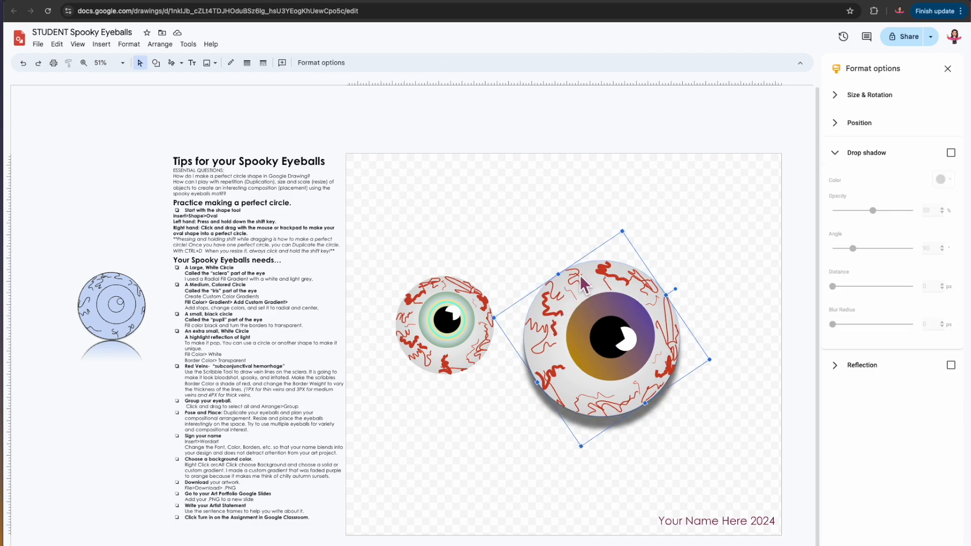
key(super+d)
drag(662, 326, 515, 424)
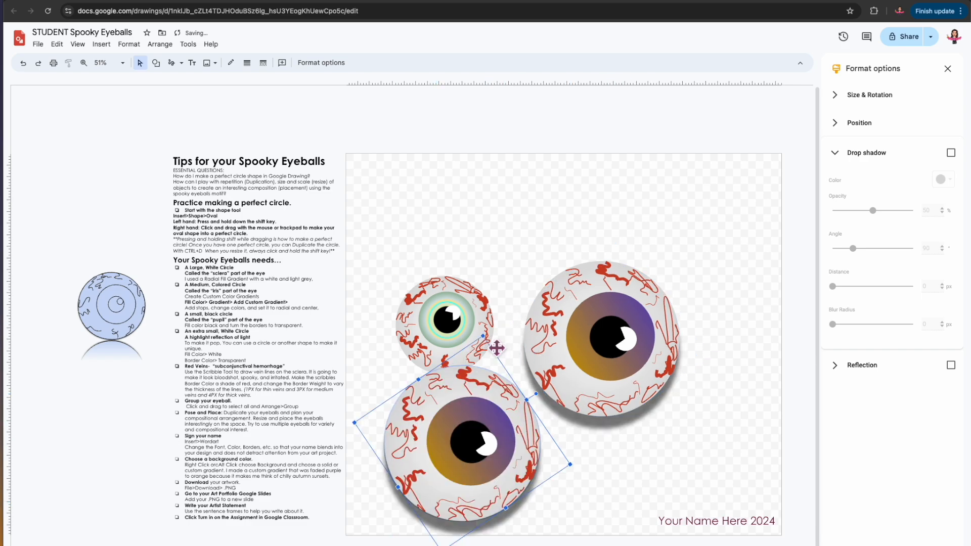
drag(497, 348, 487, 398)
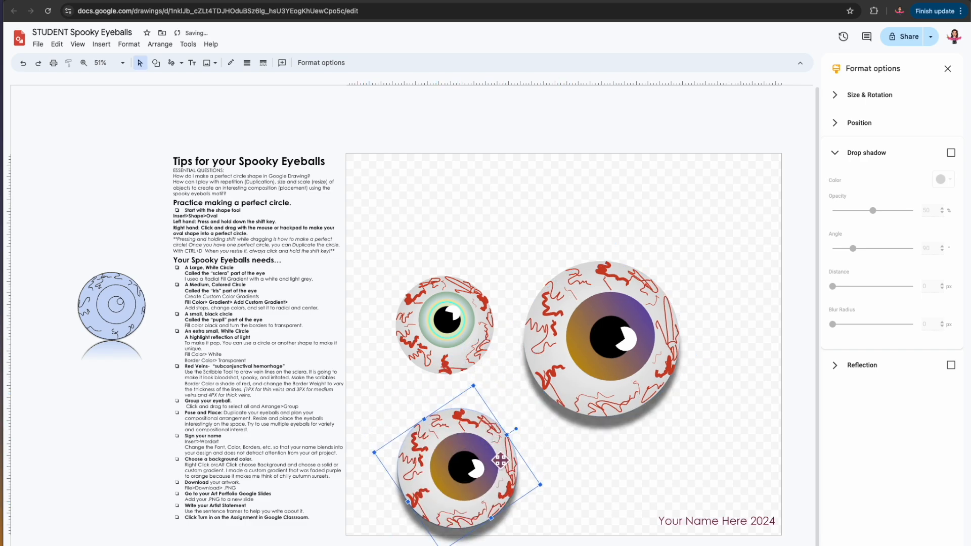
drag(504, 466, 526, 444)
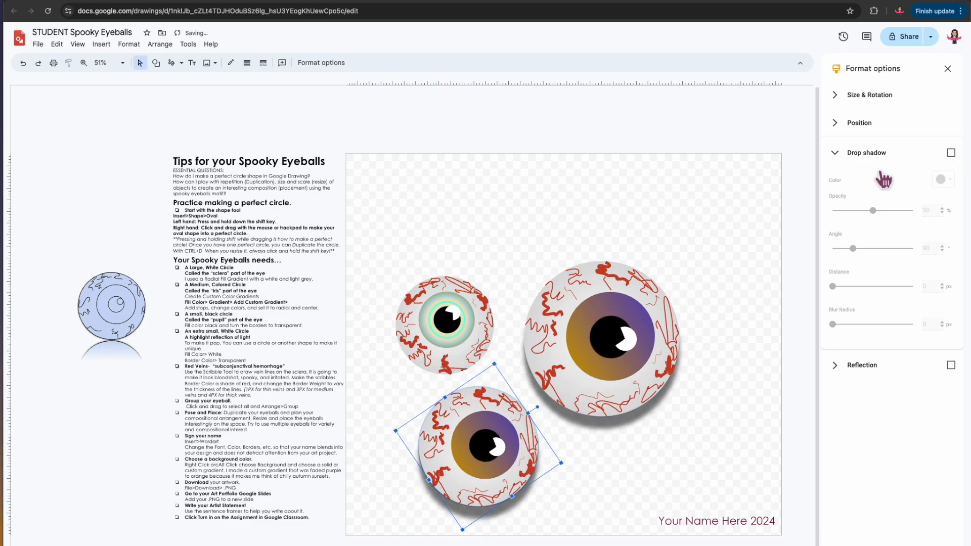
Try a reflection on the whole group of the smaller purple-and-yellow eyeball, and undo it.
click(839, 154)
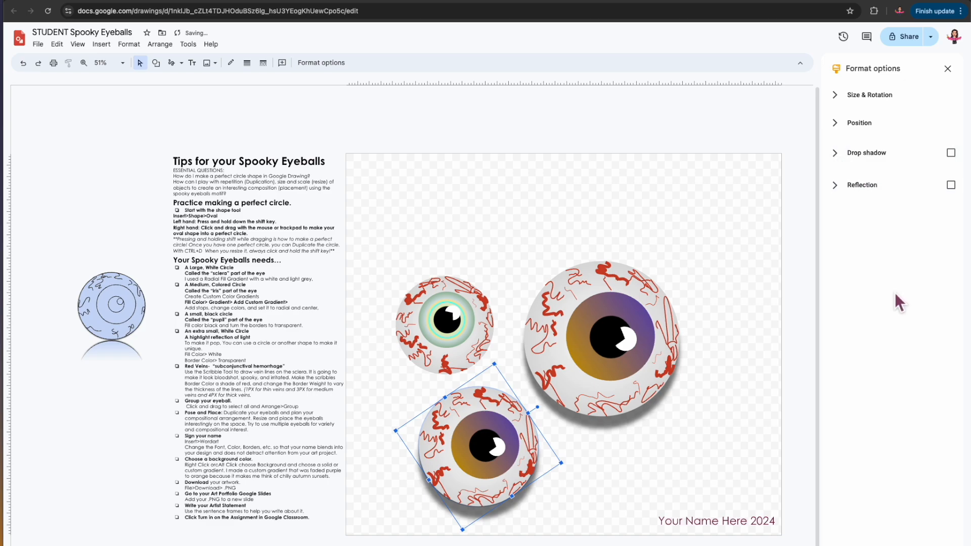
click(951, 185)
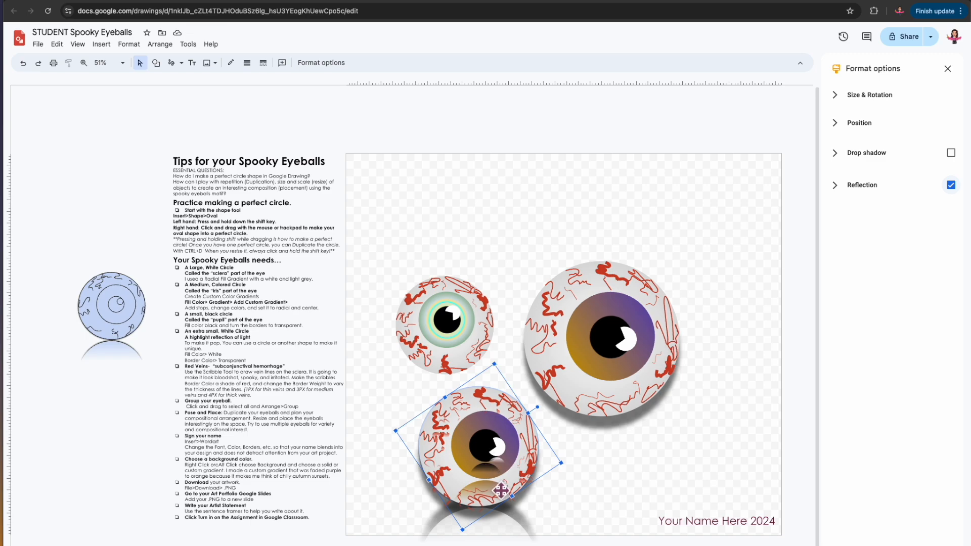
key(ctrl+z)
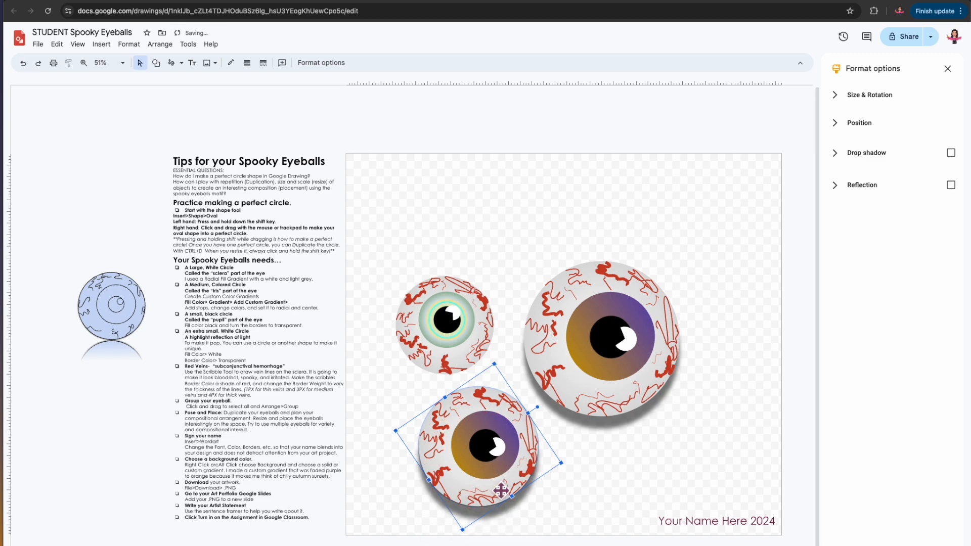
Add a reflection to only the sclera circle of the smaller purple-and-yellow eyeball.
click(458, 484)
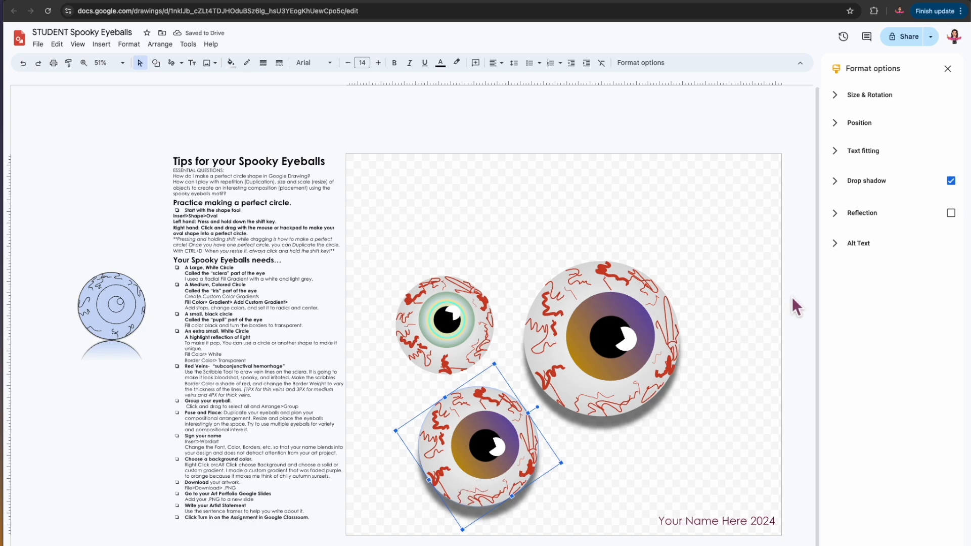
click(951, 213)
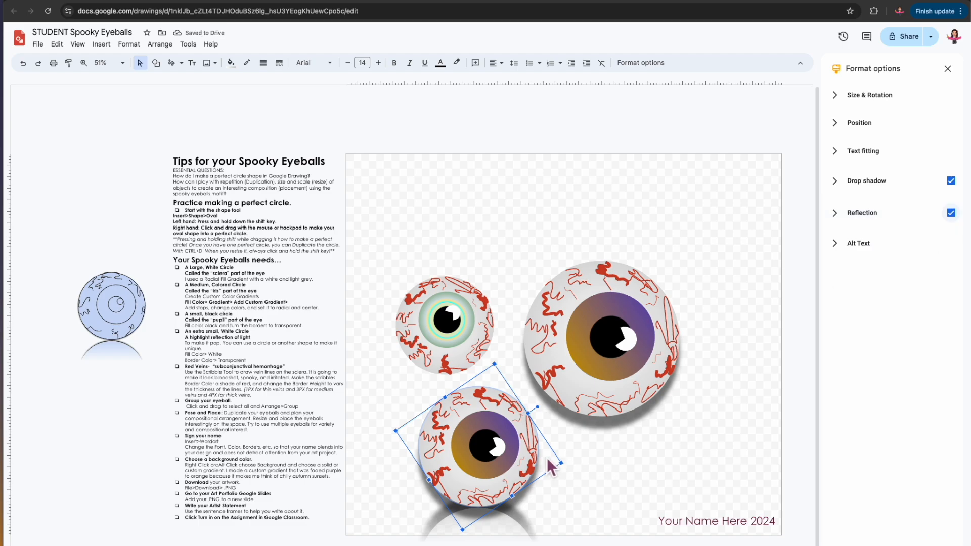
click(609, 466)
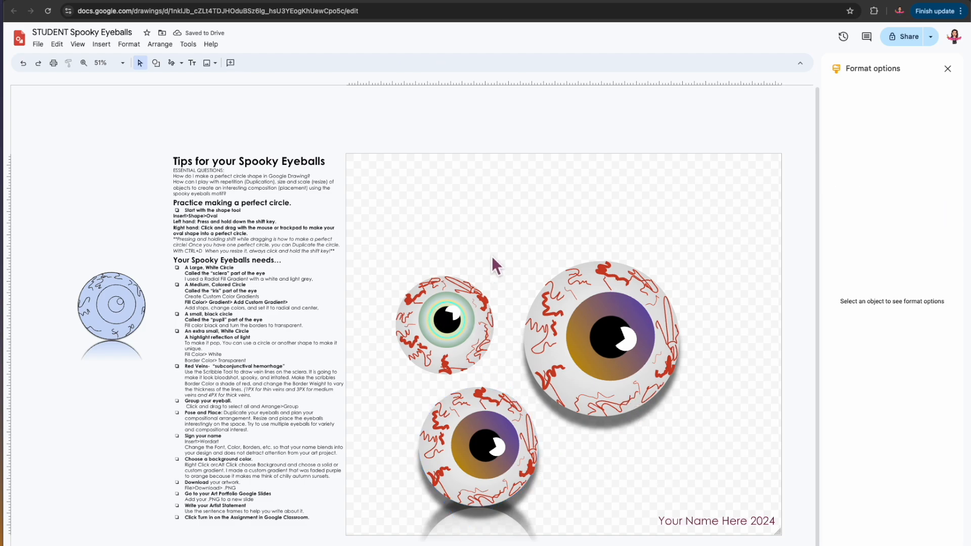
Arrange the three eyeballs in a row along the canvas's upper edge: green, large purple-and-yellow, and the smaller reflected one.
drag(450, 344, 416, 245)
click(685, 425)
drag(612, 342, 584, 272)
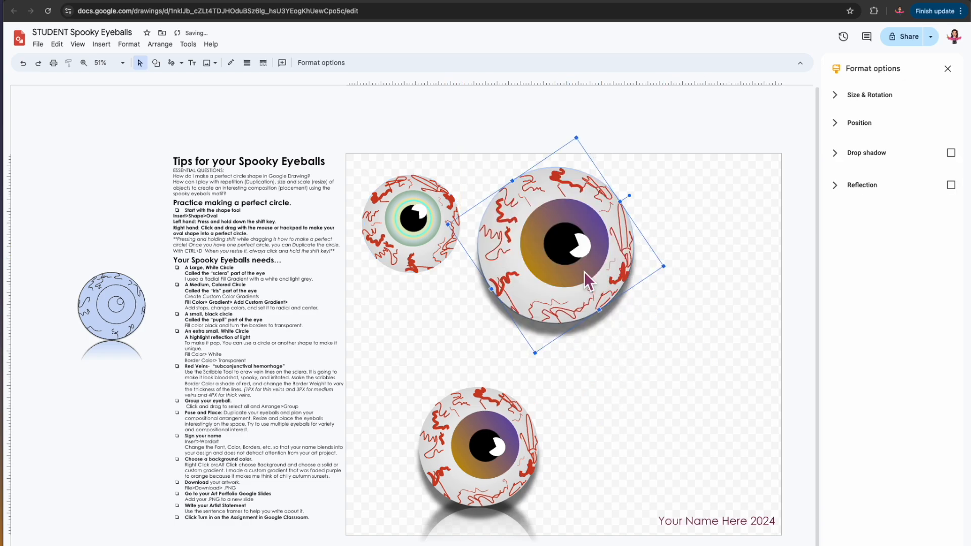
drag(563, 388, 397, 544)
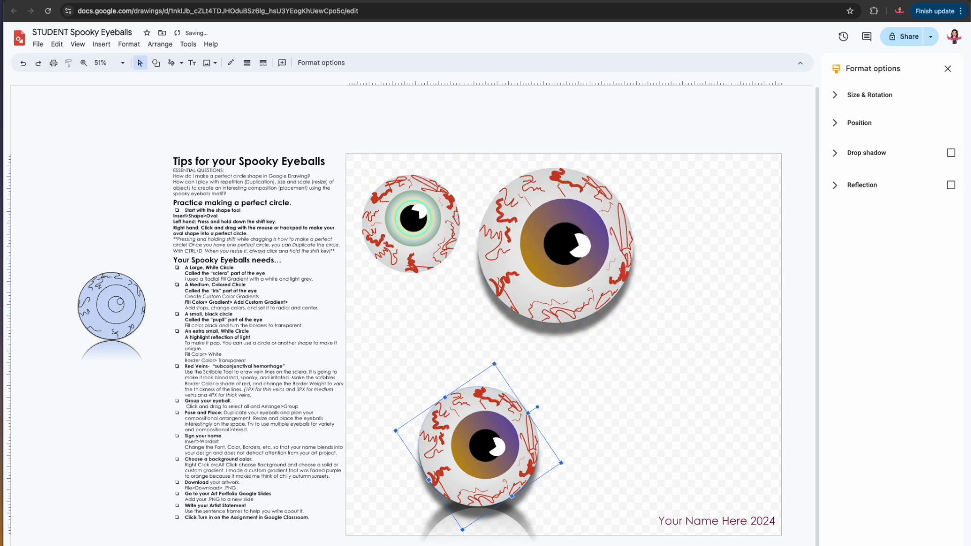
drag(494, 486, 706, 275)
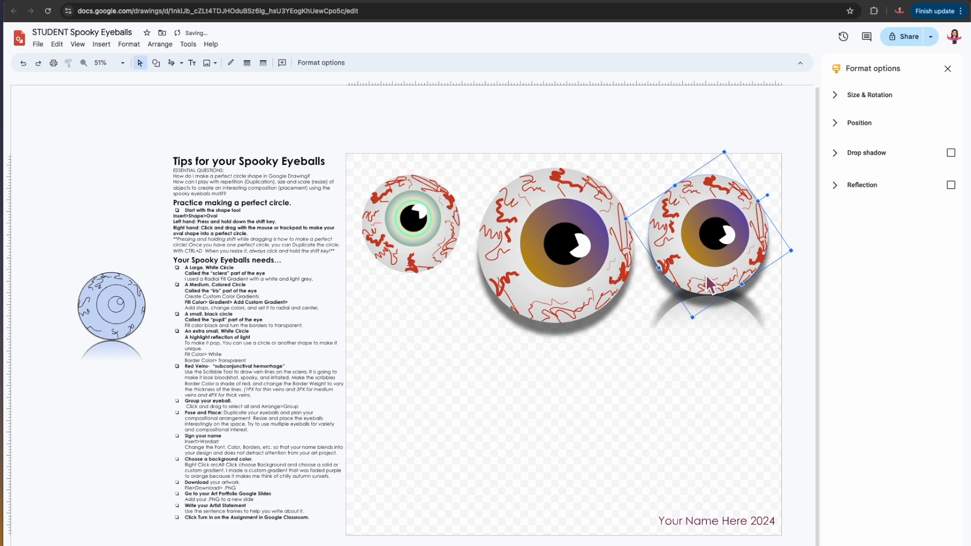
click(648, 386)
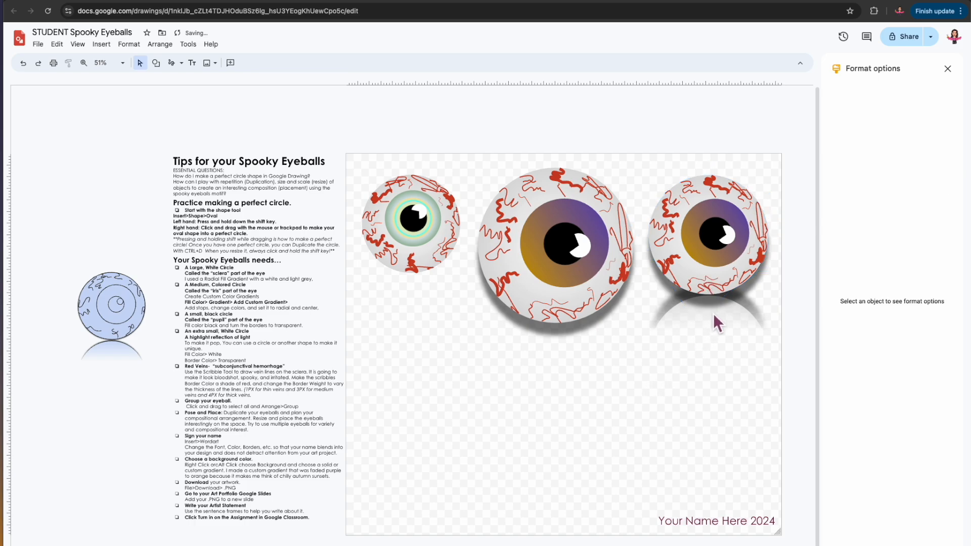
Duplicate the smaller reflected eyeball and place the copy below the large one.
click(725, 298)
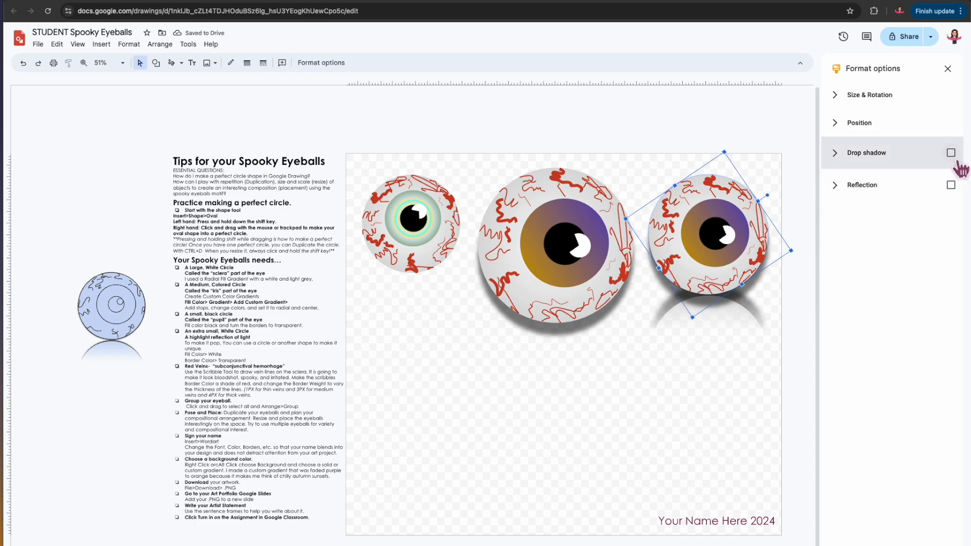
key(ctrl+d)
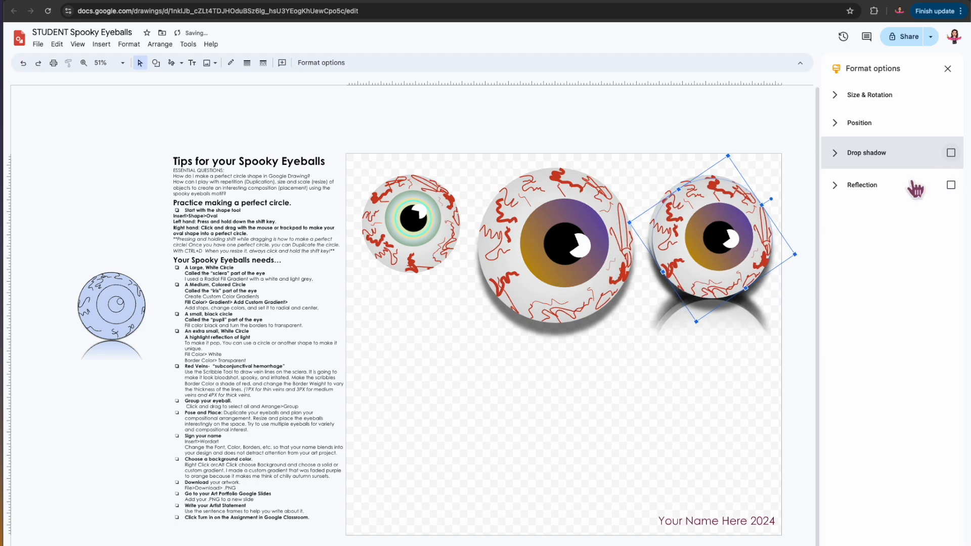
drag(740, 269, 560, 450)
Remove the drop shadow from the new eyeball copy, keeping its reflection.
click(953, 155)
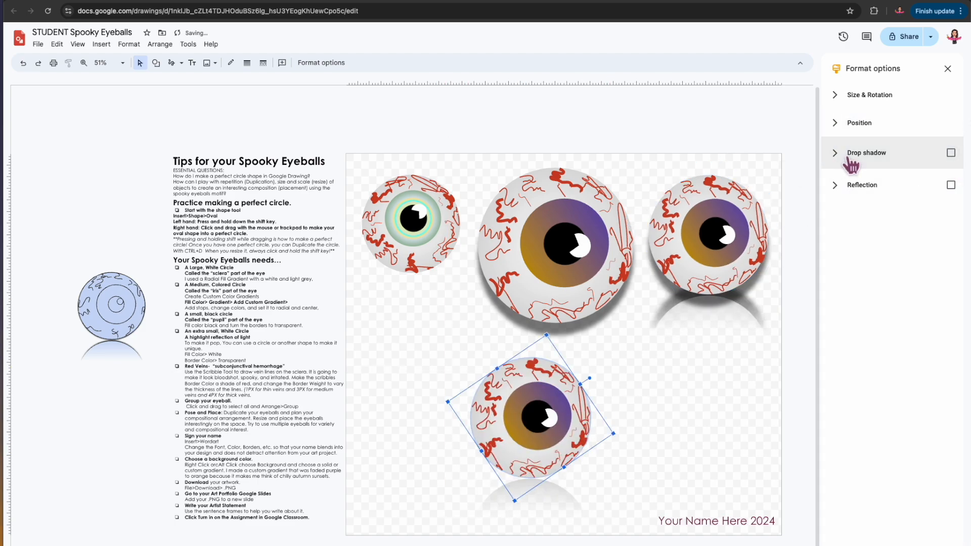
click(832, 155)
click(963, 170)
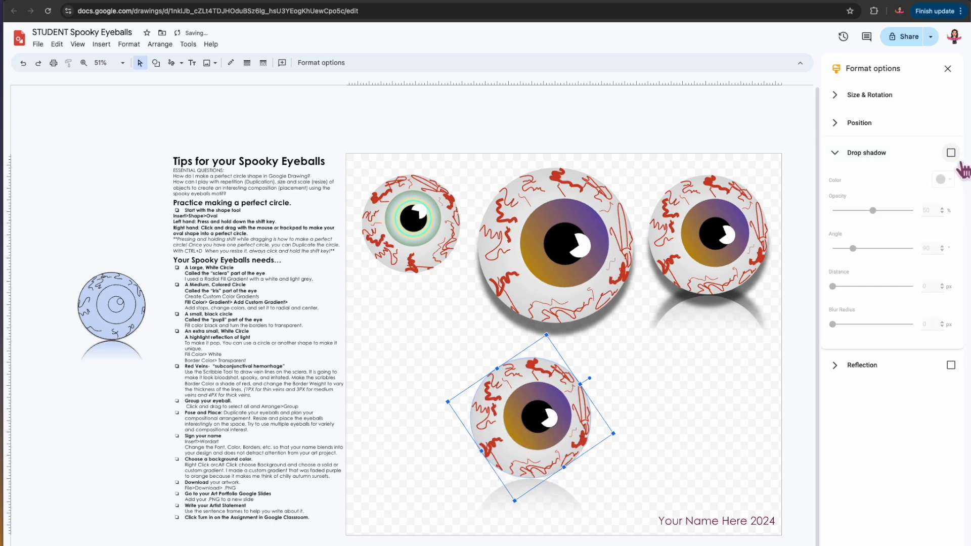
click(668, 384)
click(586, 445)
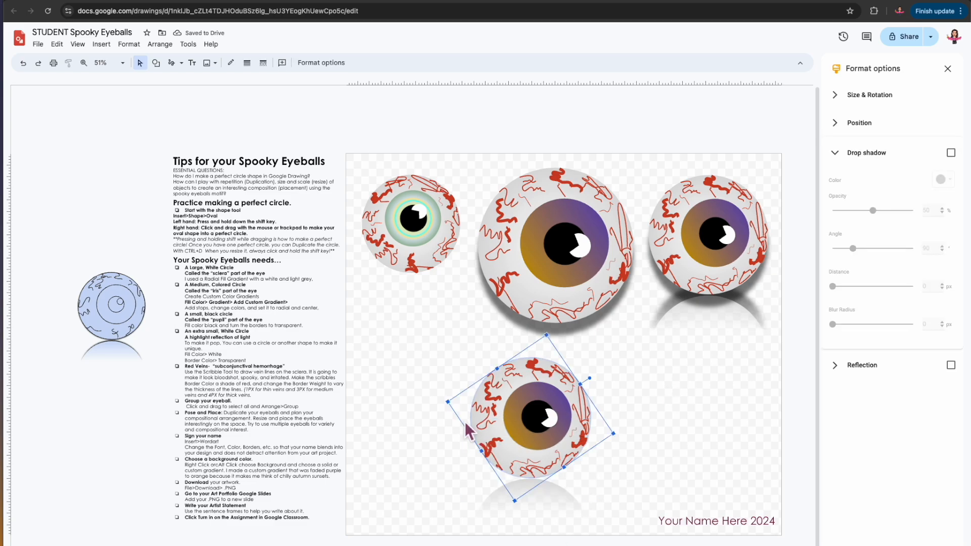
click(734, 290)
click(725, 330)
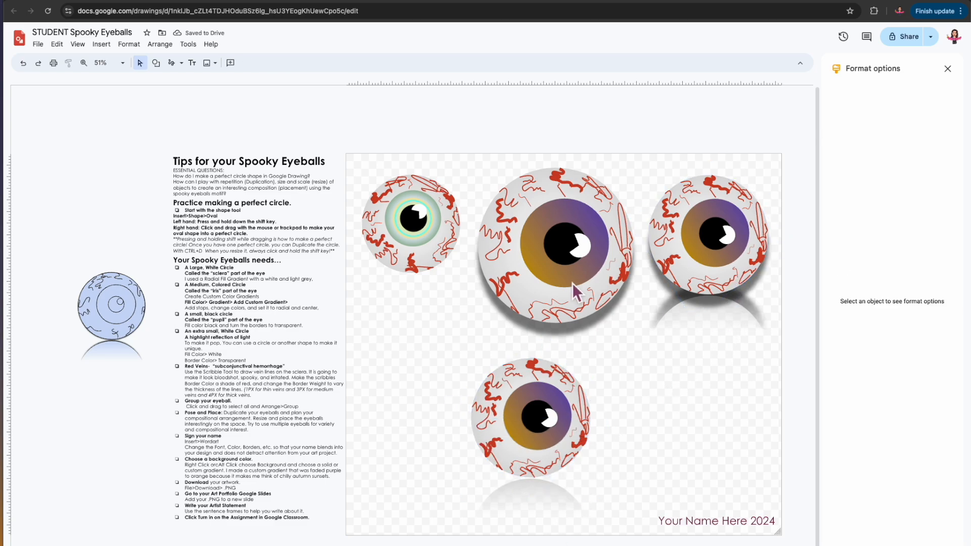
click(572, 283)
click(411, 227)
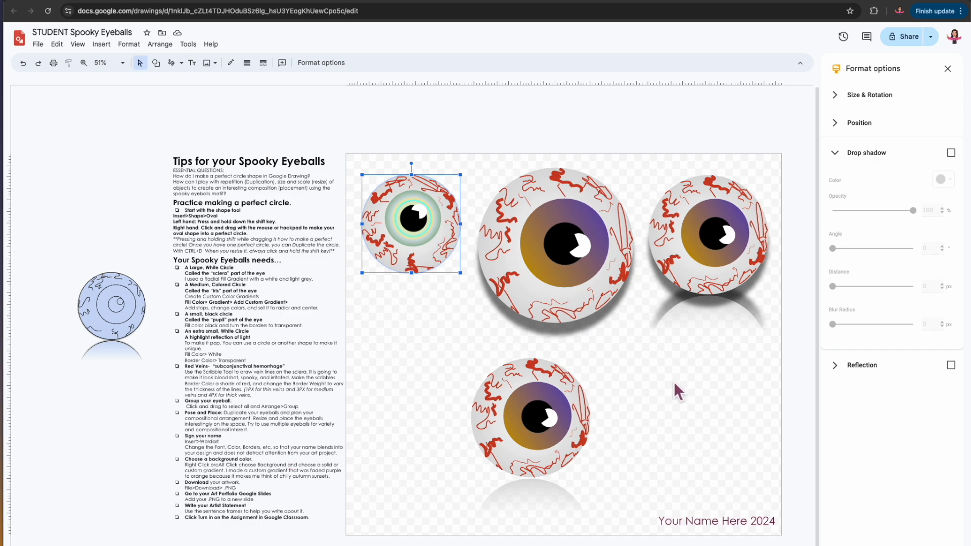
Start a custom linear gradient for the drawing's background and set its first stop to dark purple.
right_click(661, 386)
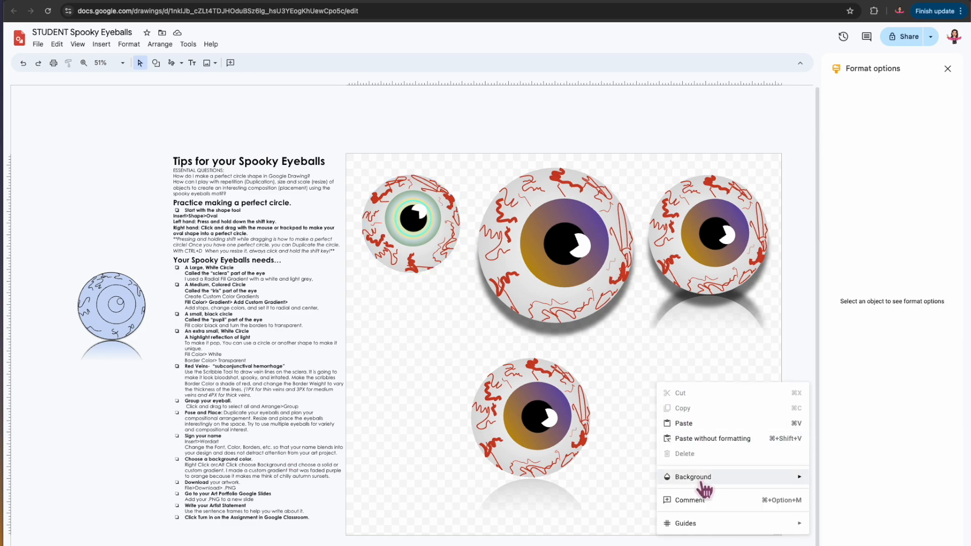
mouse_move(703, 485)
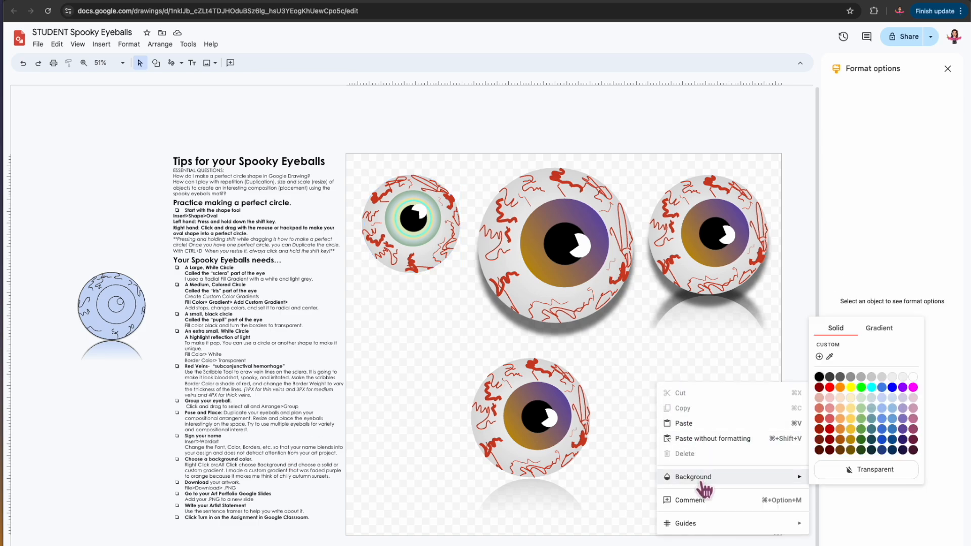
click(880, 329)
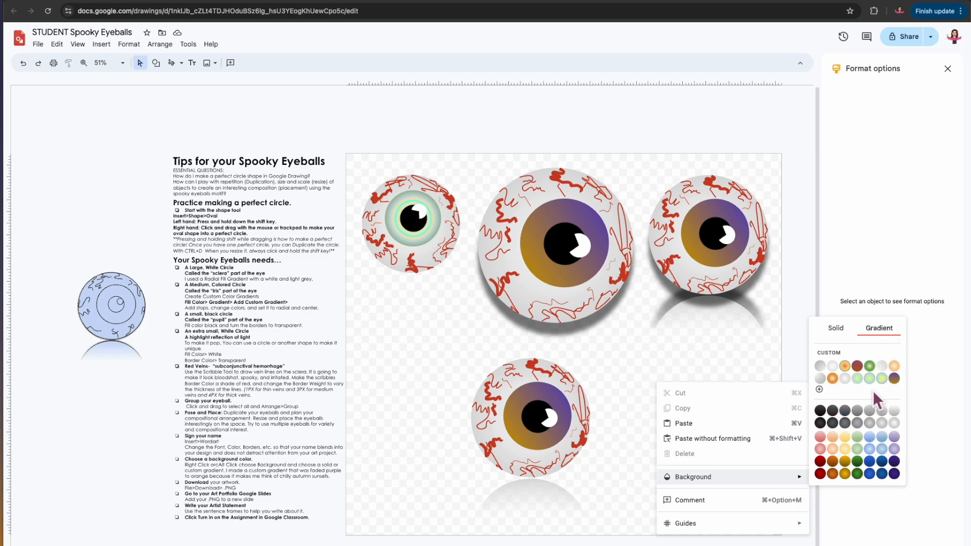
click(819, 390)
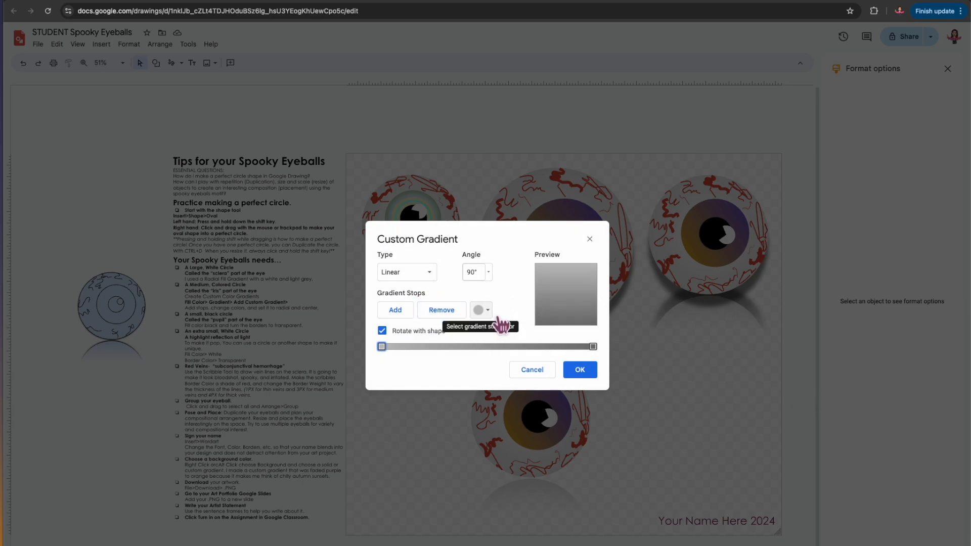
click(483, 310)
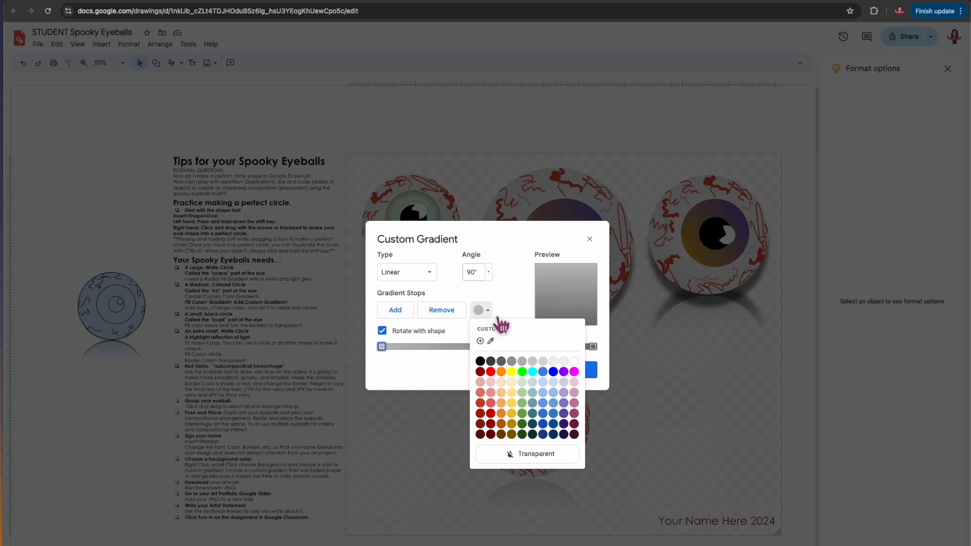
click(574, 434)
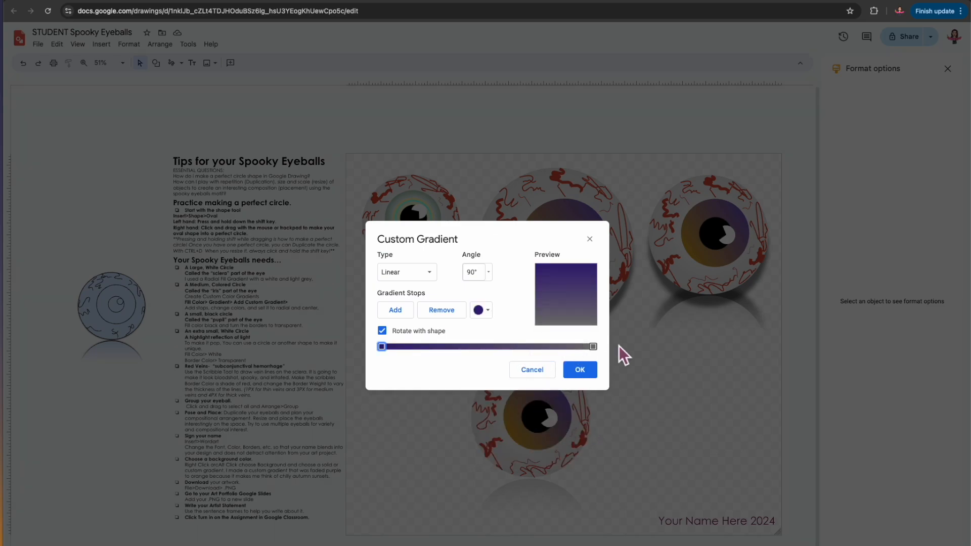
Set the background gradient's last stop to dark yellow-brown and apply the gradient.
click(593, 347)
click(487, 312)
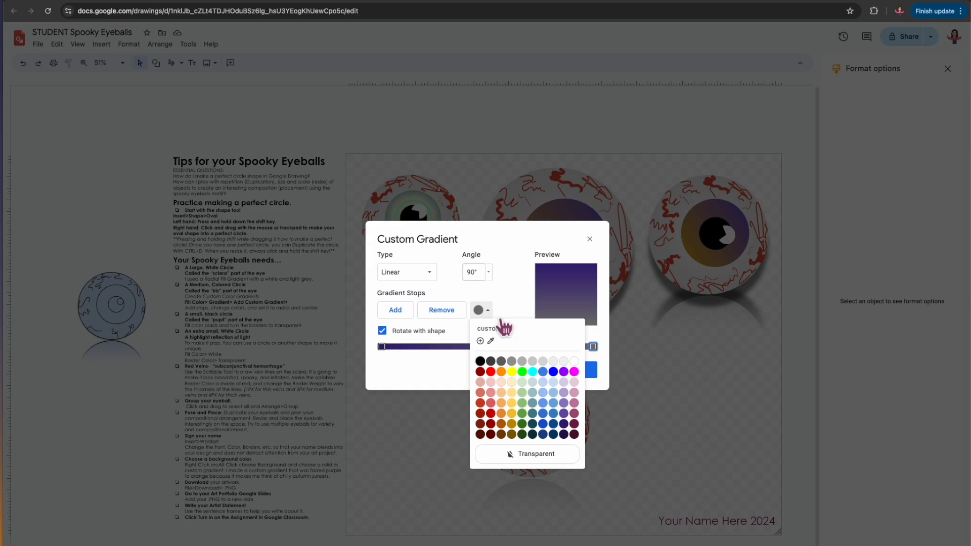
click(513, 434)
click(495, 315)
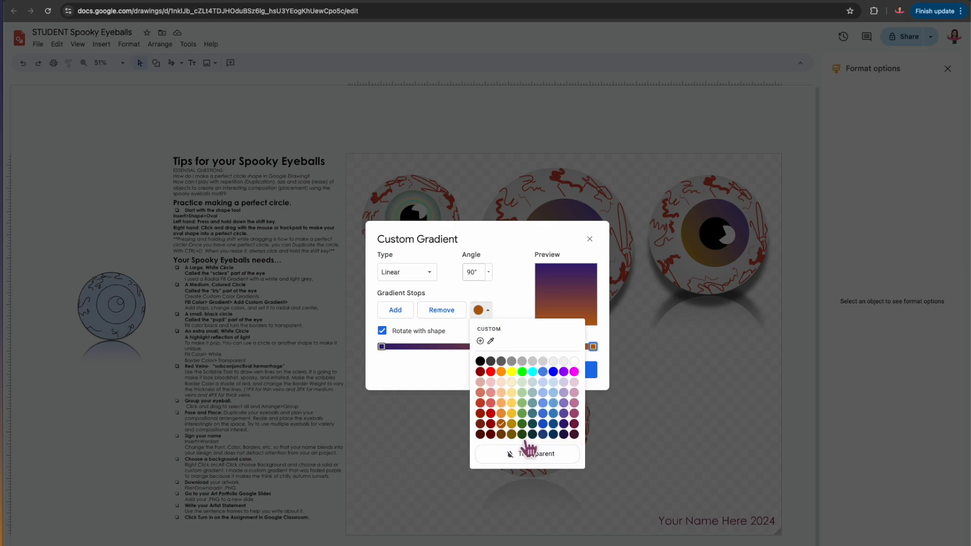
click(511, 434)
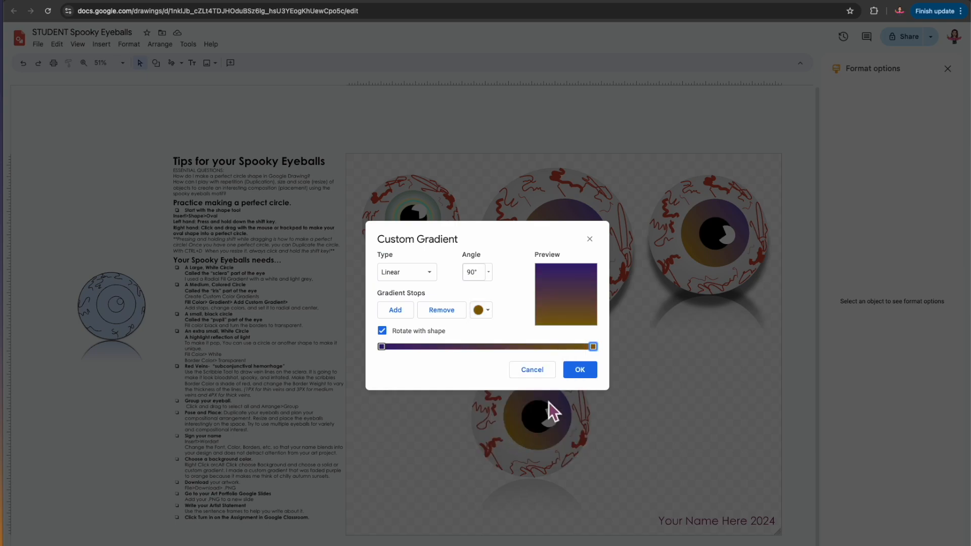
click(591, 371)
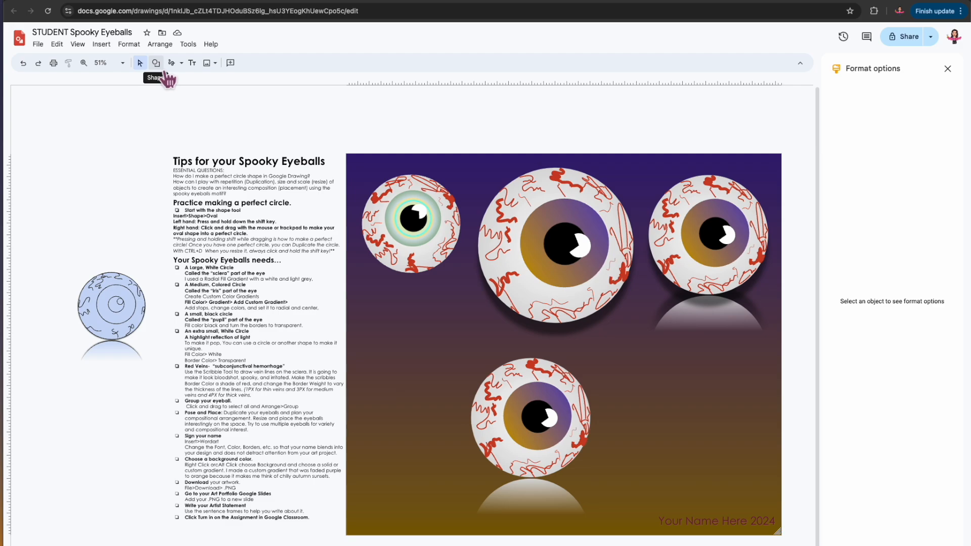
Create a new custom background gradient with an added dark blue stop, about two-thirds along between the purple and yellow-brown ones, and apply it.
right_click(417, 344)
mouse_move(455, 441)
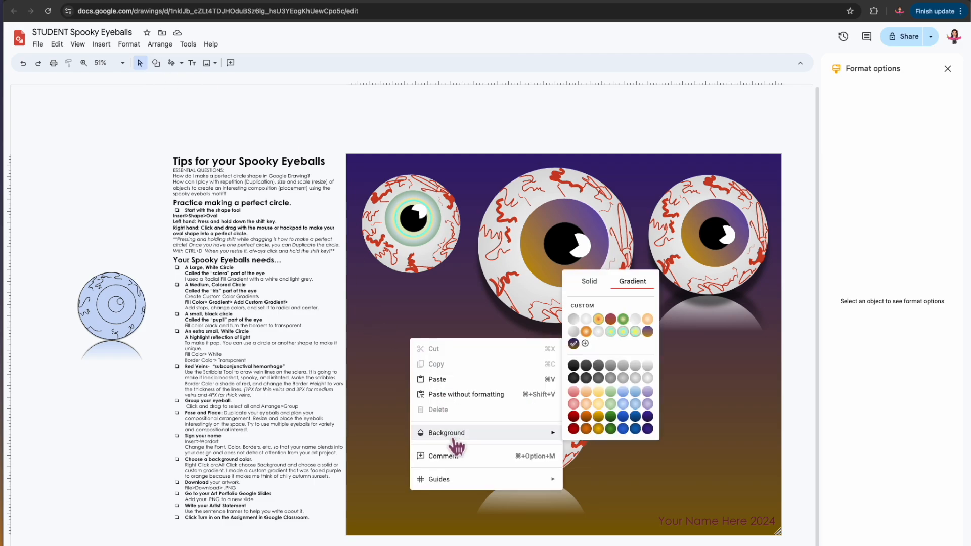
click(585, 343)
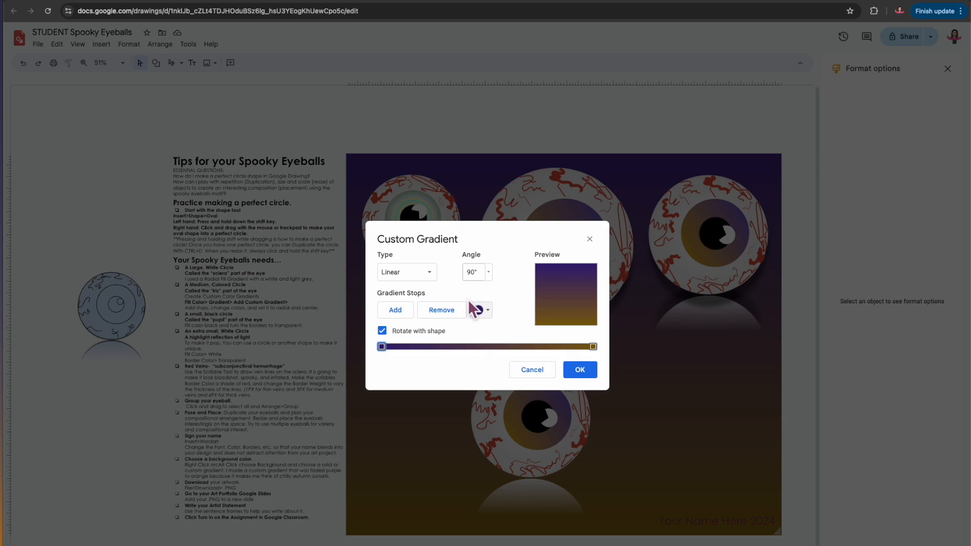
click(398, 312)
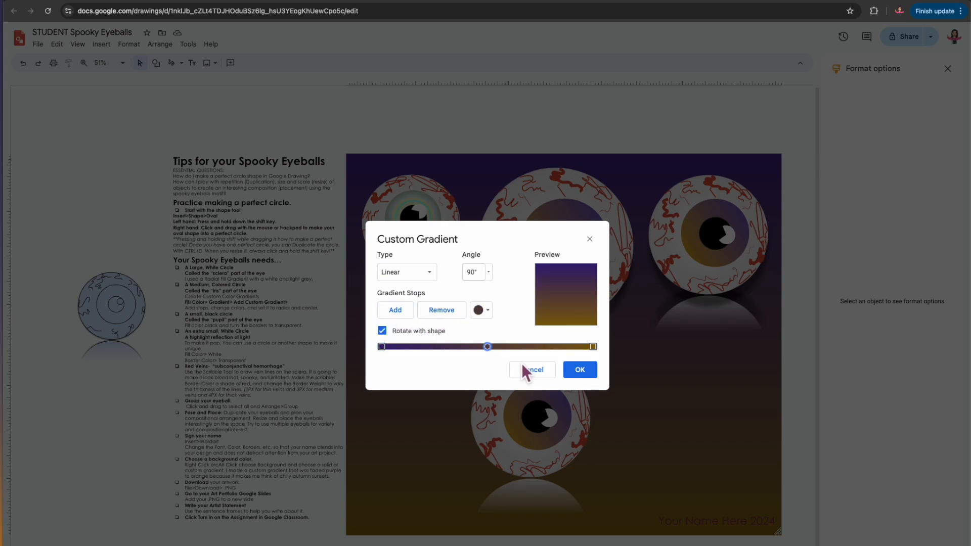
drag(487, 346, 555, 347)
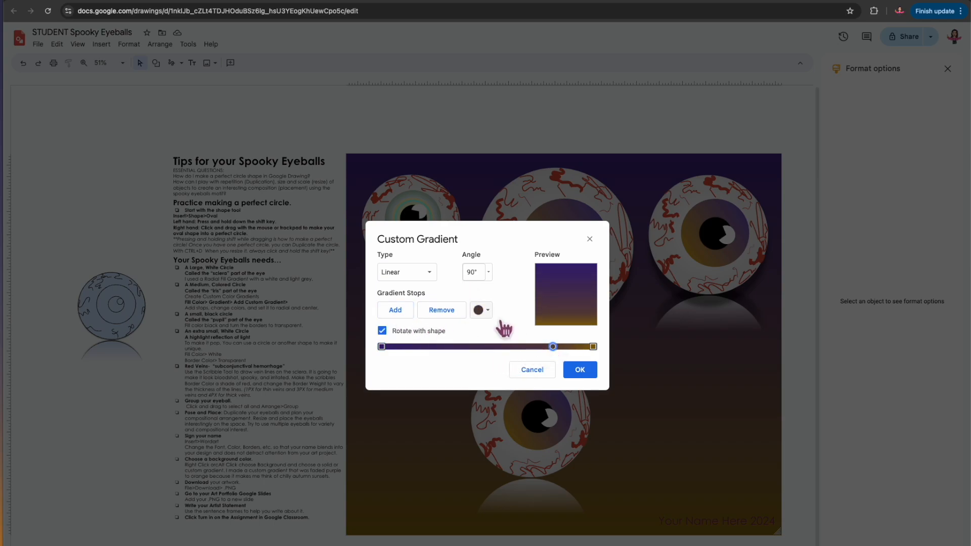
click(486, 310)
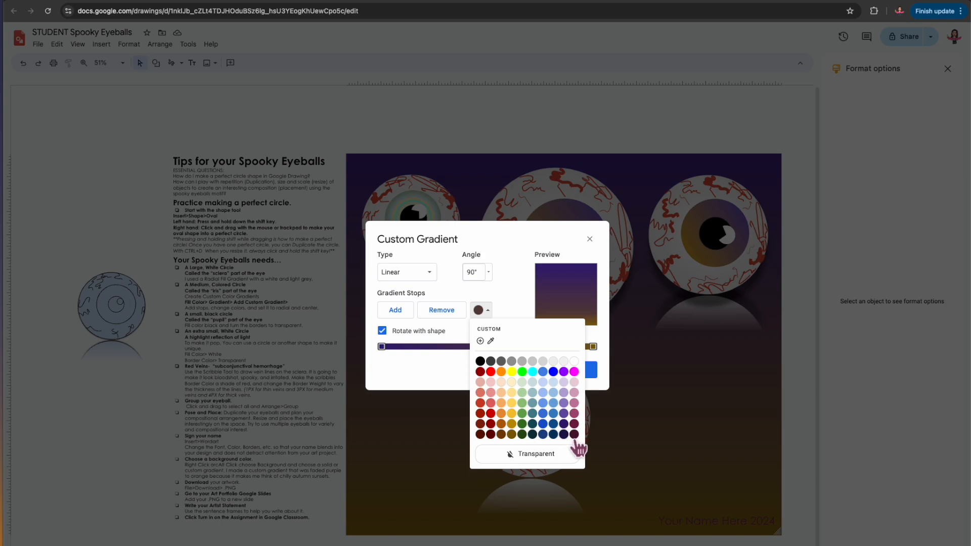
click(554, 435)
drag(554, 348, 542, 348)
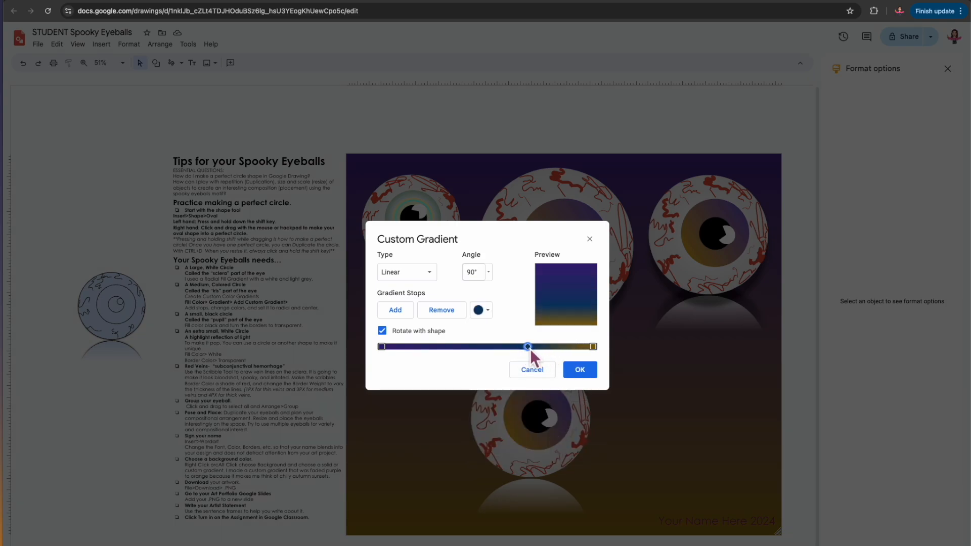
click(582, 370)
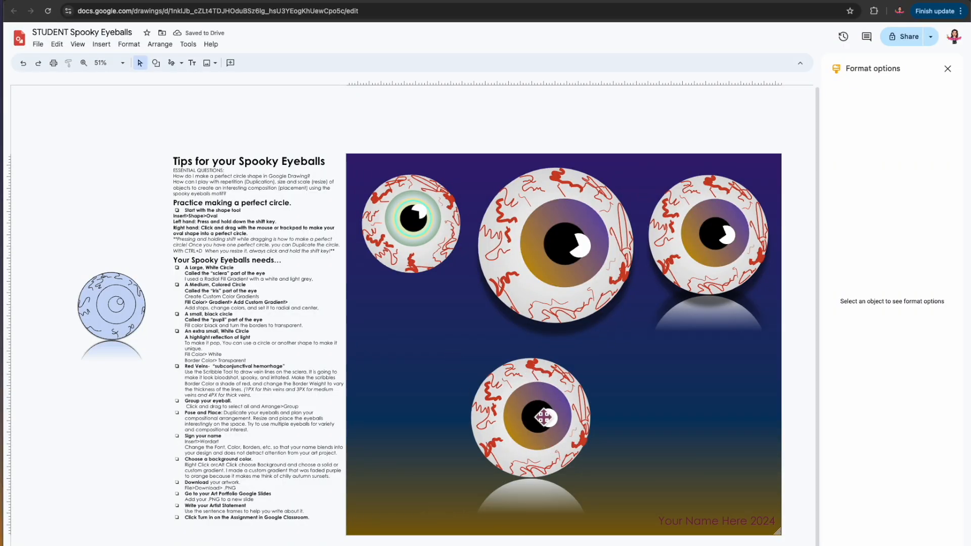
Move the large eyeball to the canvas's lower left and place the lower reflected eyeball against its right side.
click(532, 193)
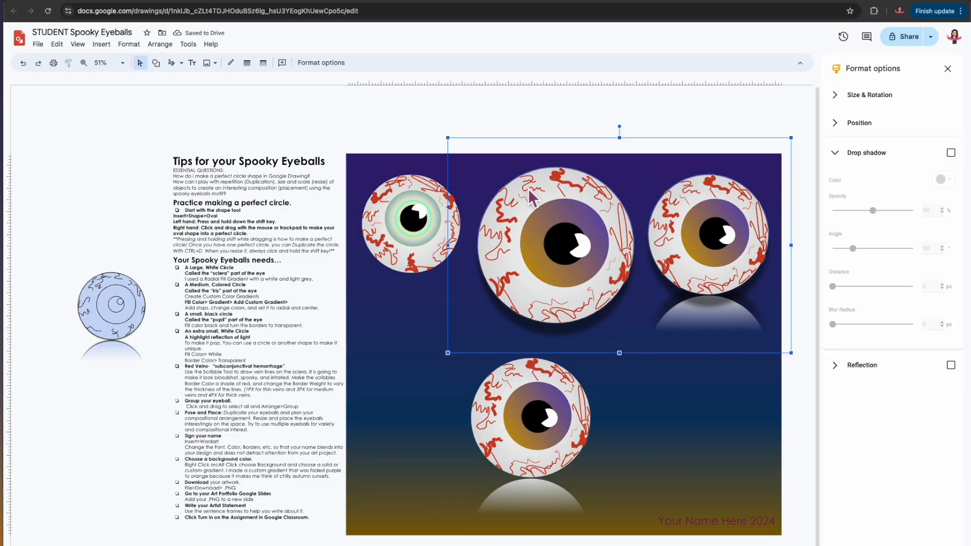
click(658, 129)
click(597, 224)
drag(596, 224, 616, 391)
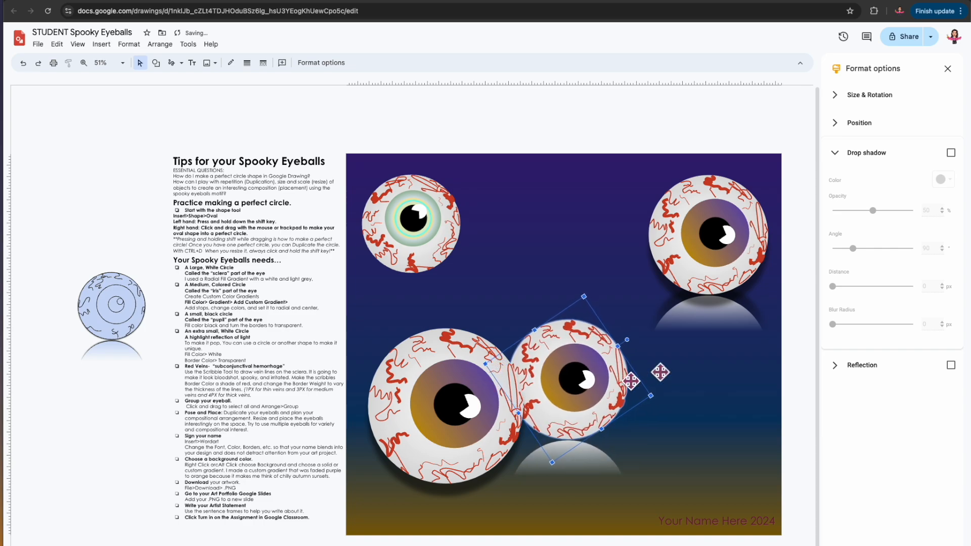
Fill the iris of the upper-right eyeball with a light yellow gradient.
click(708, 259)
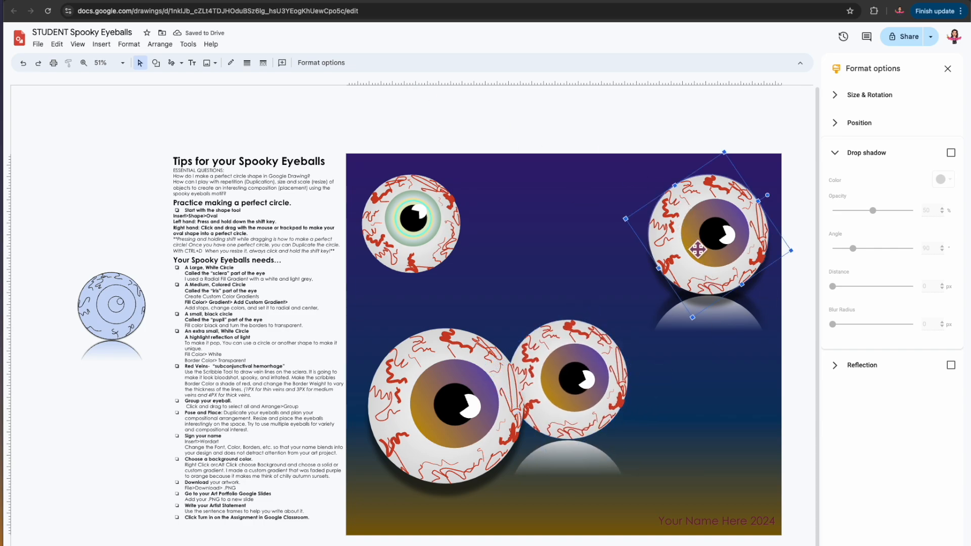
click(694, 246)
click(231, 63)
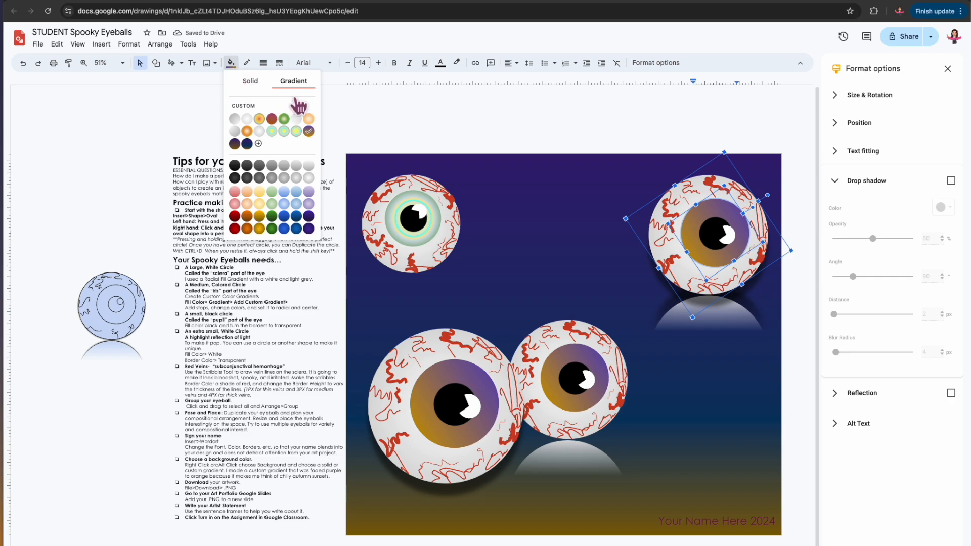
click(263, 194)
Fill the iris of the lower reflected eyeball with a dark yellow gradient.
click(577, 404)
click(568, 408)
click(231, 62)
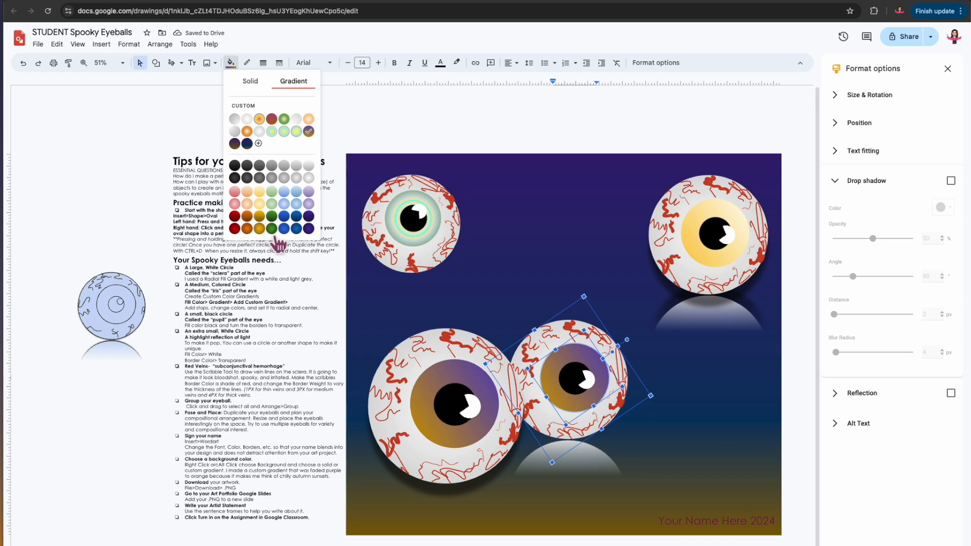
click(259, 218)
Fill the large eyeball's iris with the custom green radial gradient.
click(442, 421)
click(430, 422)
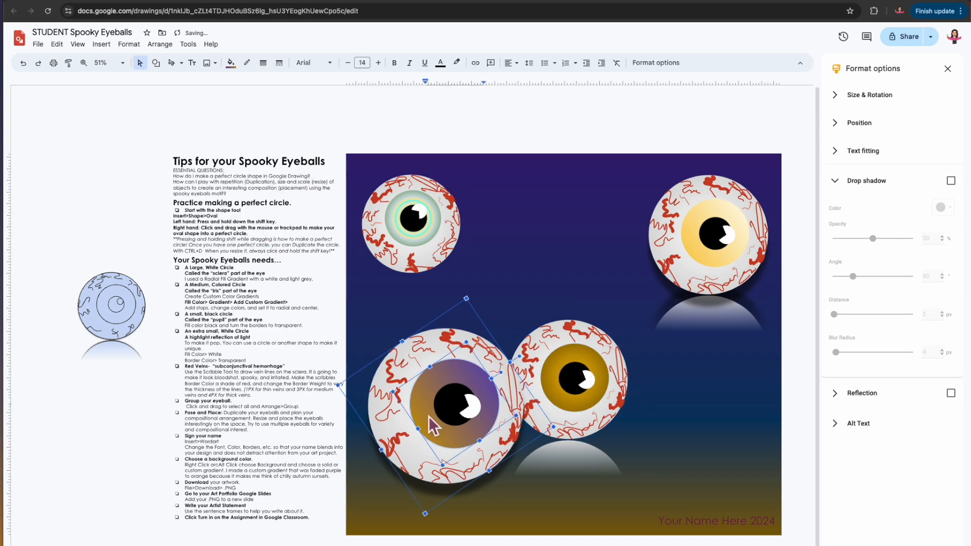
click(230, 62)
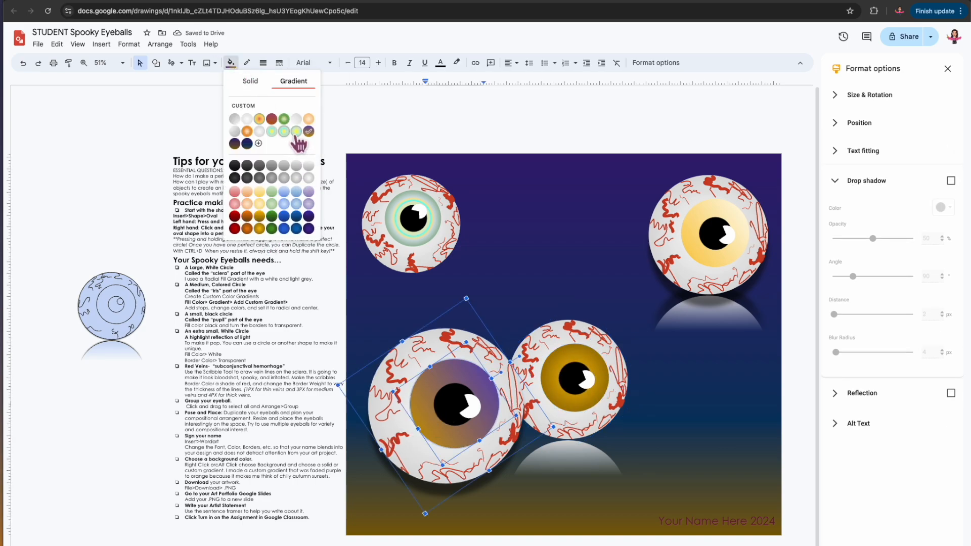
click(284, 120)
click(481, 127)
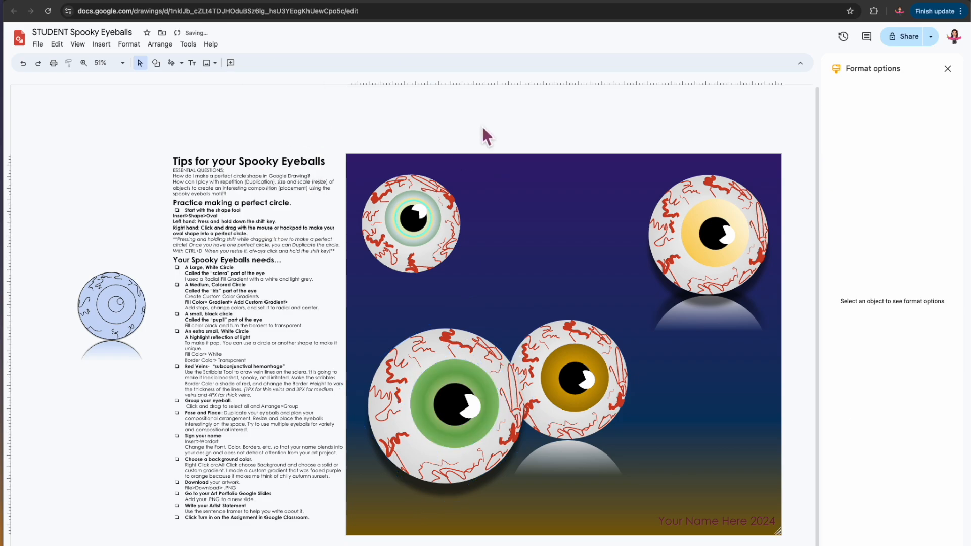
Move the dark-yellow eyeball up and to the right, then shrink the light-yellow eyeball to about half size and place it lower on the canvas.
drag(586, 342, 610, 313)
click(723, 210)
drag(633, 226, 713, 235)
drag(769, 259, 743, 317)
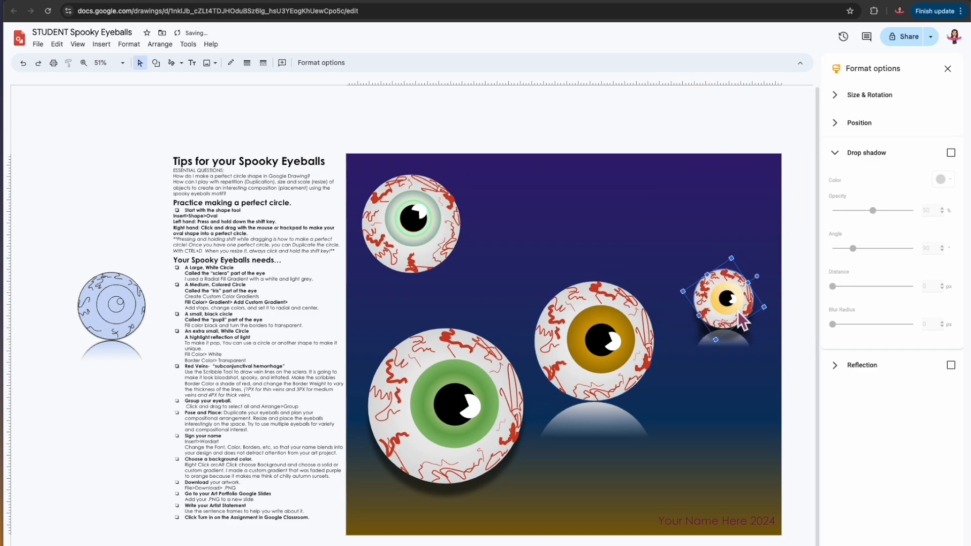
Enlarge the large green eyeball slightly, and move the pale green eyeball to the canvas's lower right, making it a little smaller.
click(511, 420)
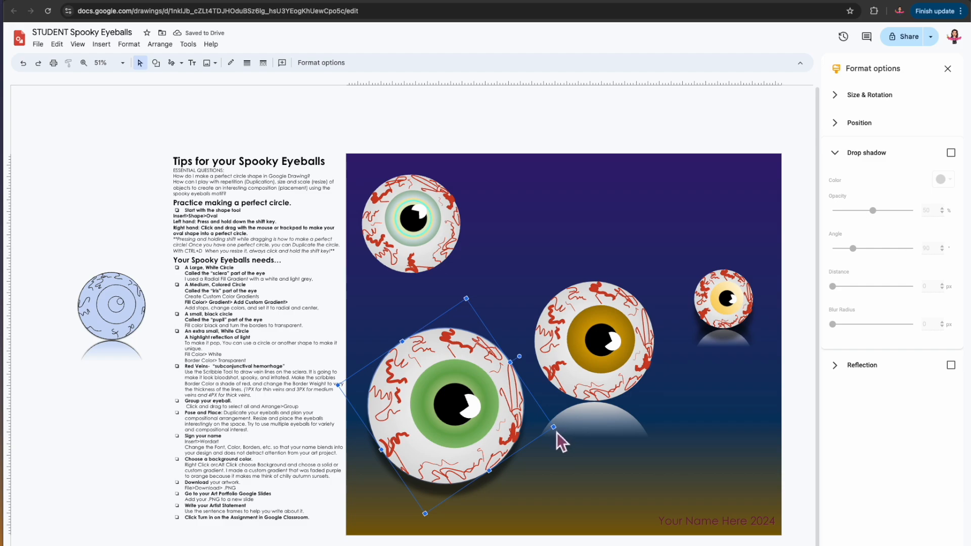
drag(555, 429, 597, 441)
click(430, 264)
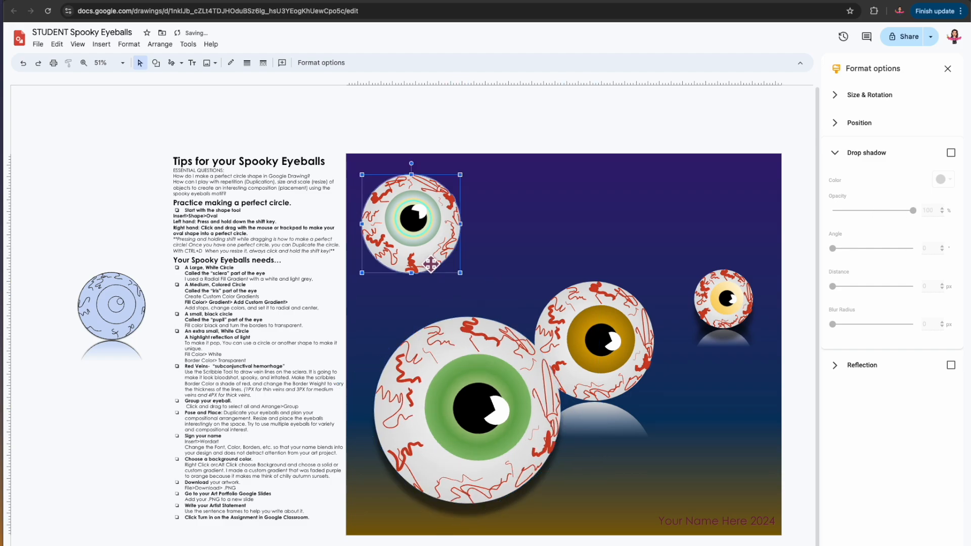
drag(438, 260, 712, 447)
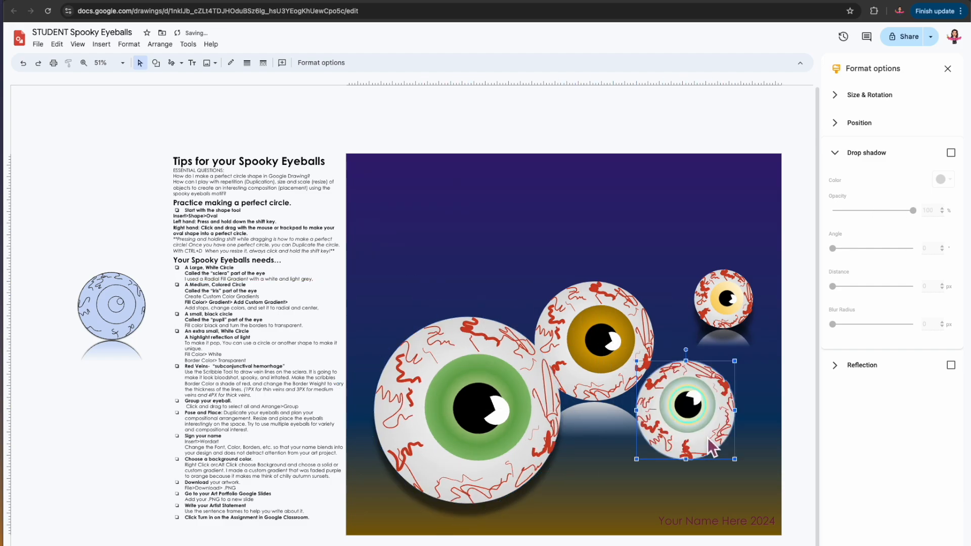
drag(737, 362, 726, 373)
drag(708, 420, 742, 420)
Shift the dark-yellow eyeball up and right, and enlarge the green eyeball until it extends well past the canvas's left edge.
drag(611, 363, 631, 340)
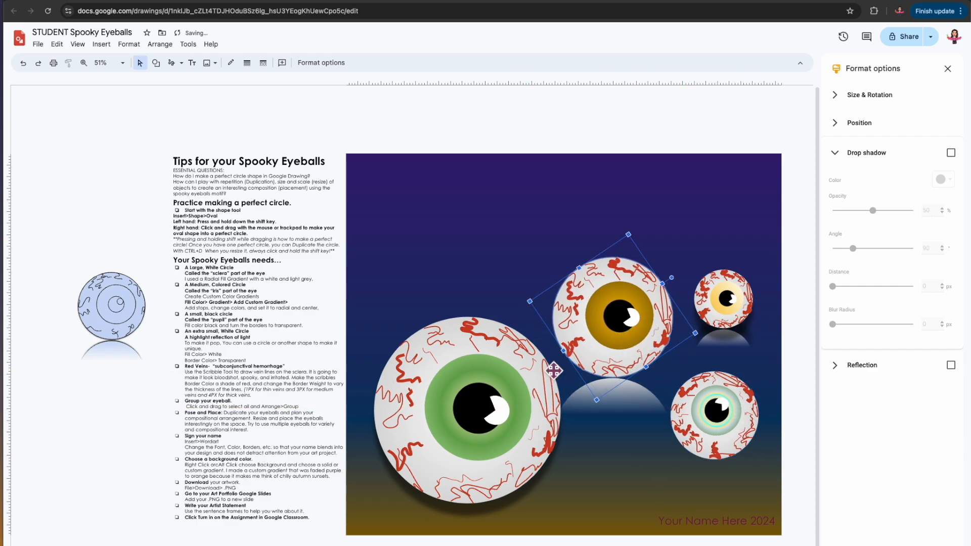
click(486, 379)
drag(344, 395, 223, 390)
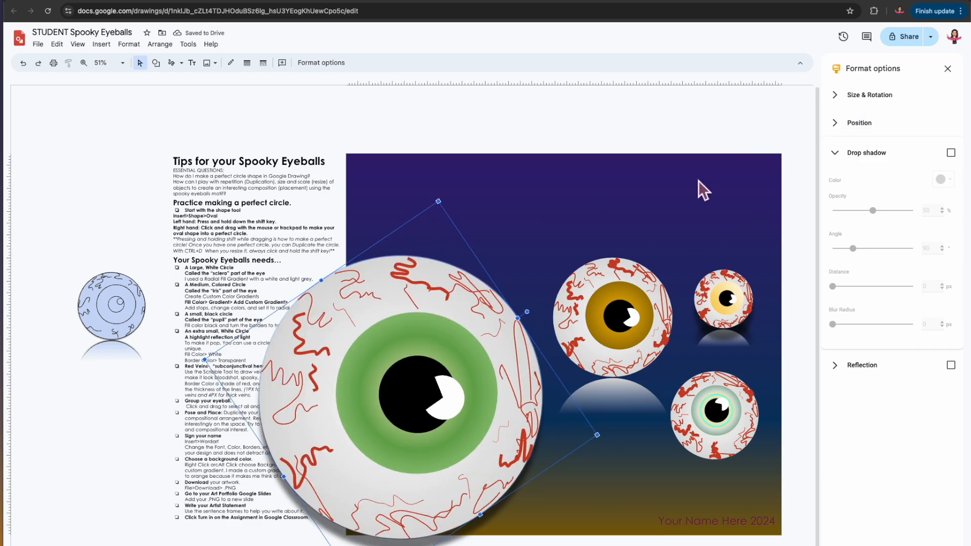
drag(501, 351, 517, 352)
Move the dark-yellow eyeball down against the large green eyeball's right side and close the format options.
drag(627, 333, 602, 409)
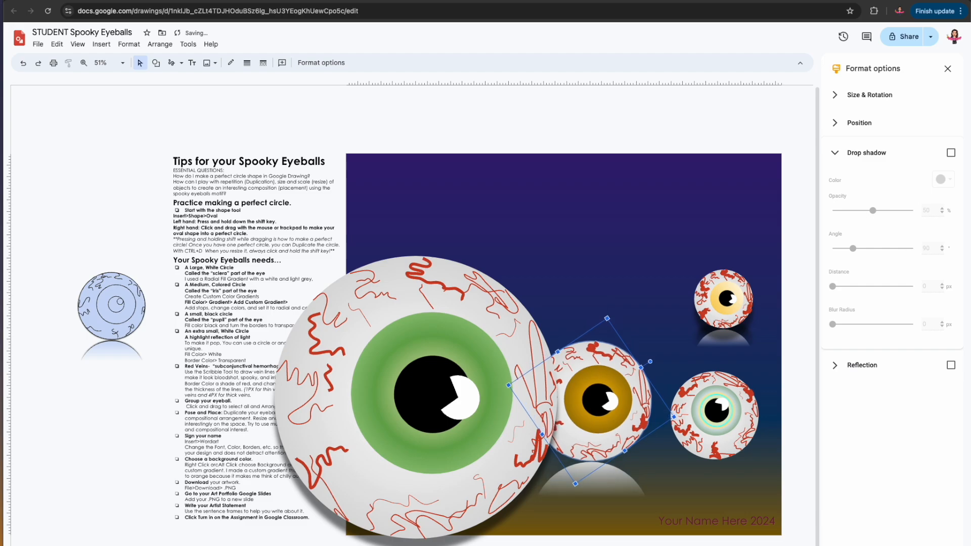
click(734, 298)
click(779, 342)
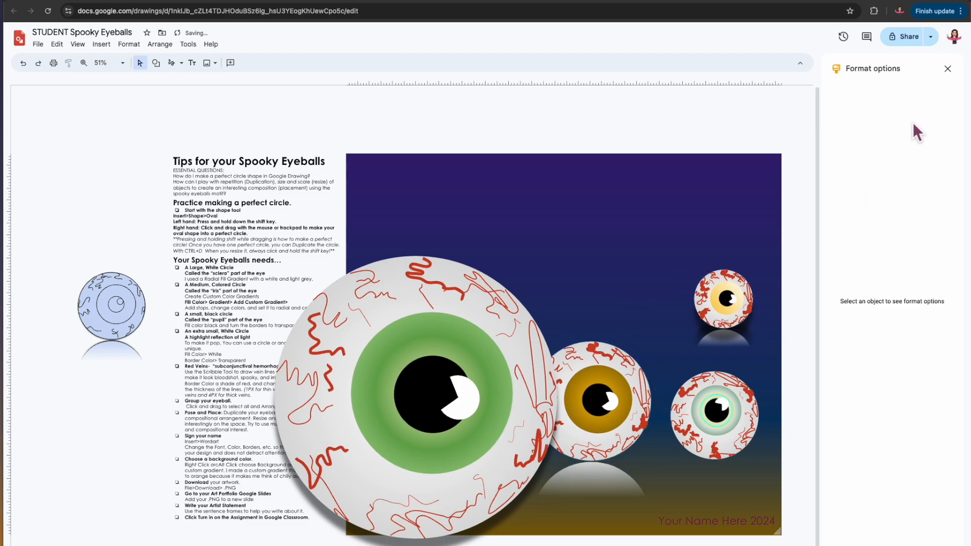
click(947, 69)
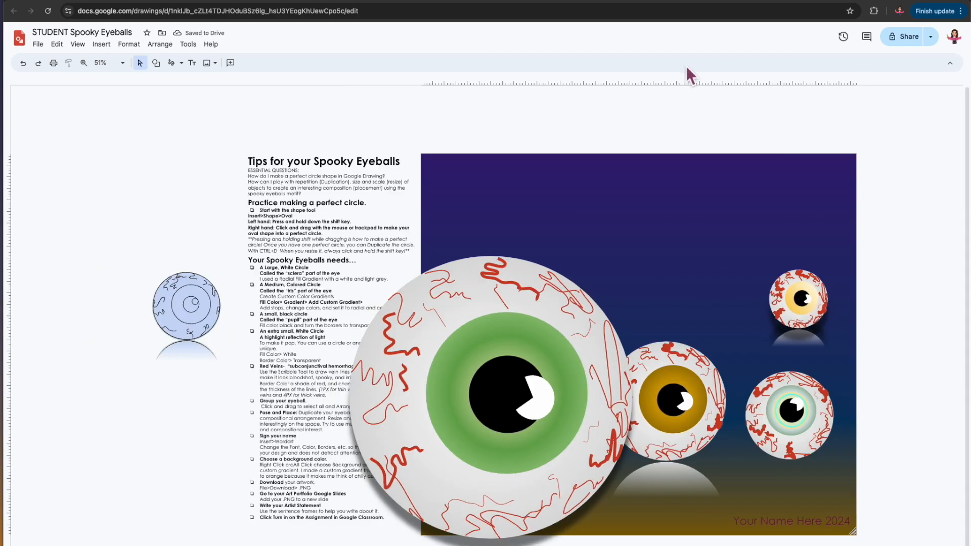